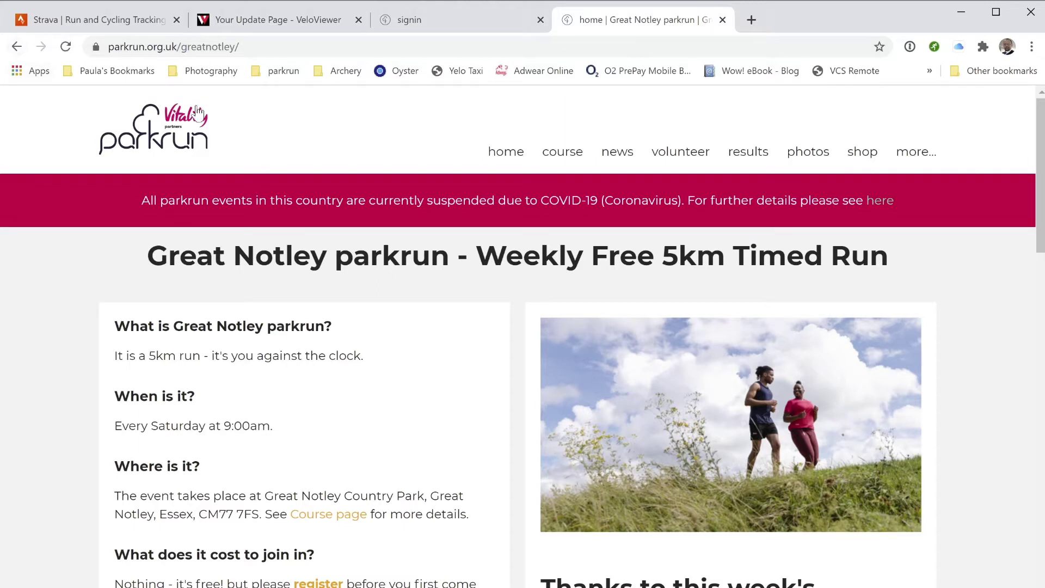
# Close the old Strava tab, leaving the VeloViewer, sign-in and Great Notley parkrun tabs
pyautogui.middleClick(122, 24)
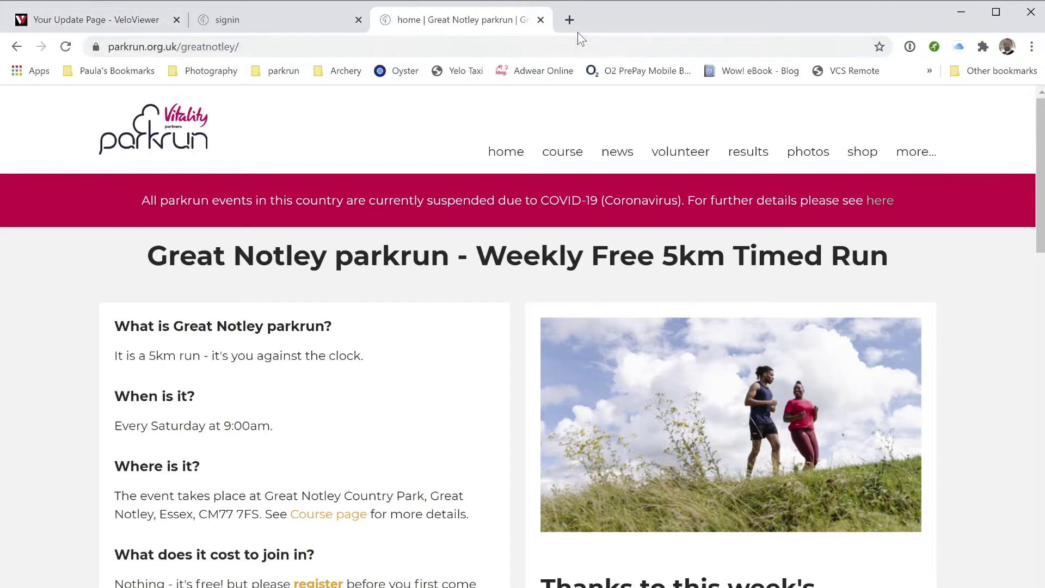
pyautogui.click(571, 19)
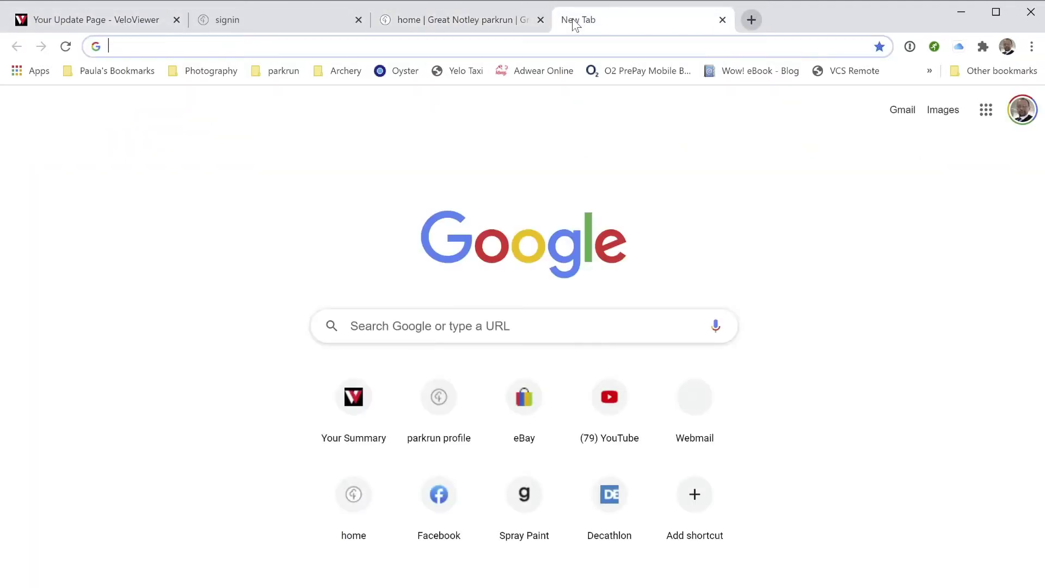
pyautogui.write('www.strava.com')
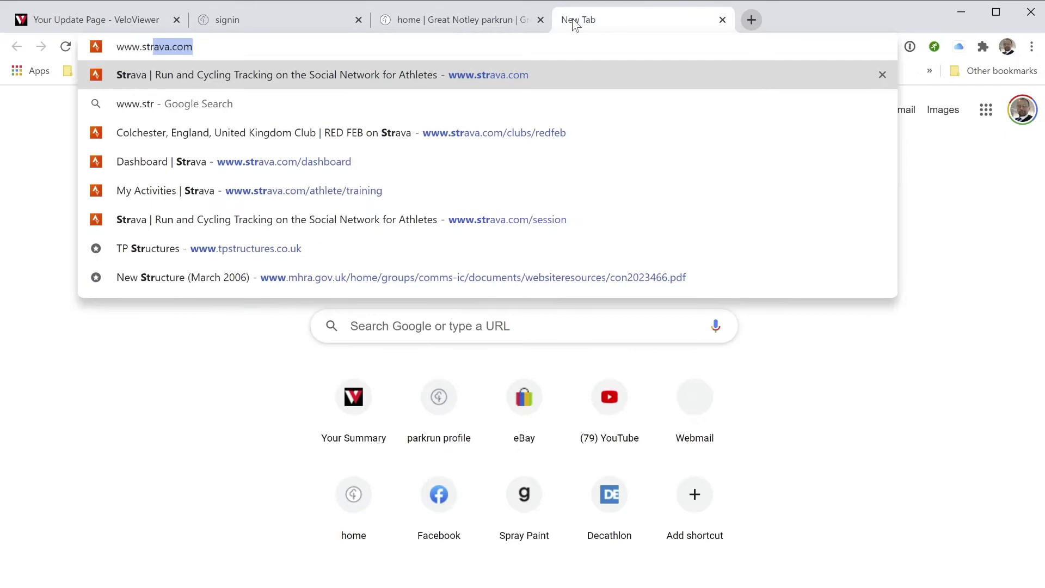
pyautogui.press('Return')
pyautogui.moveTo(645, 22); pyautogui.dragTo(103, 43)
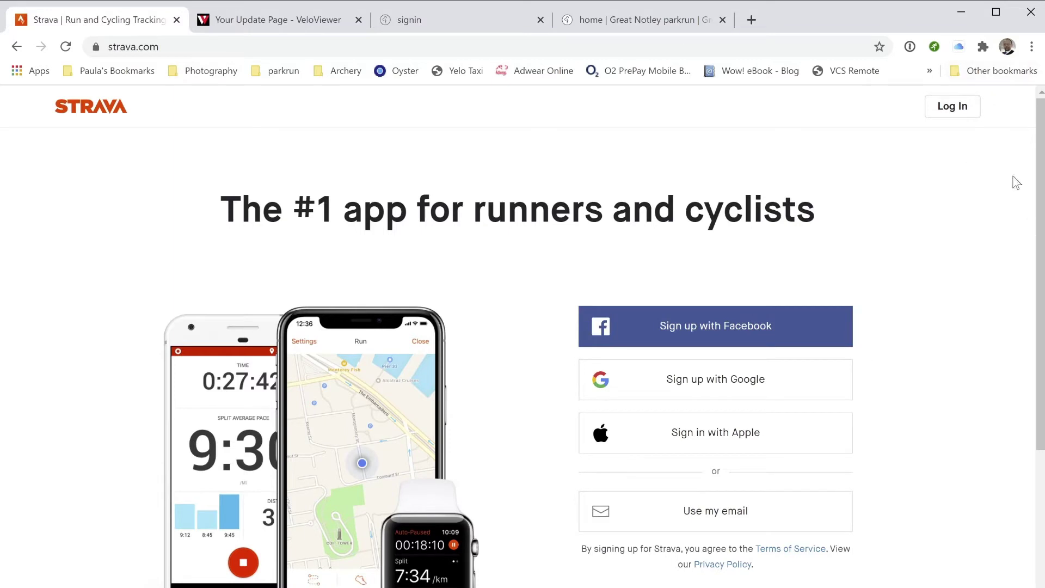
# Log in to Strava with the saved credentials to reach the dashboard
pyautogui.click(951, 106)
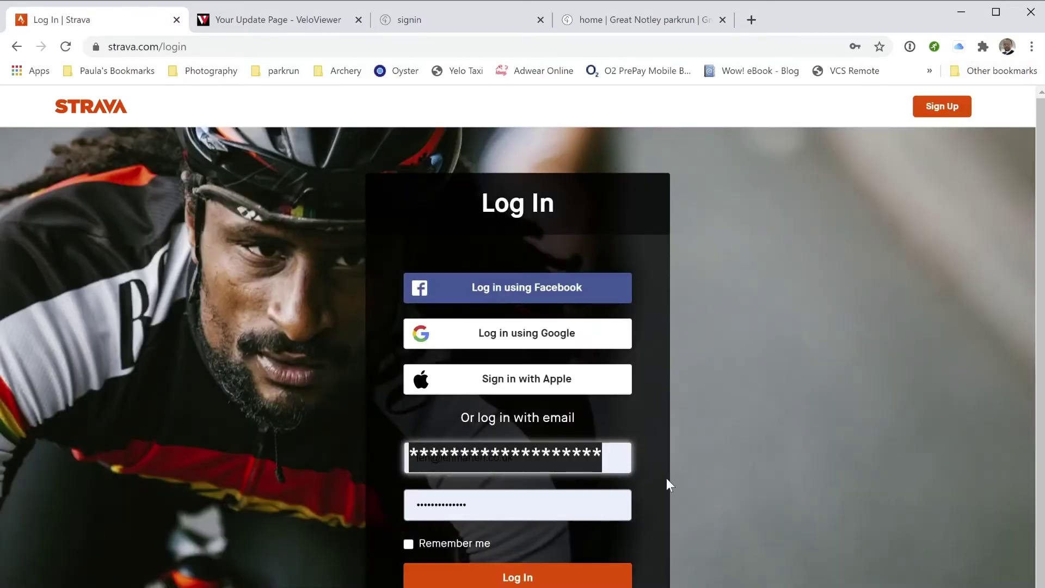
pyautogui.click(545, 578)
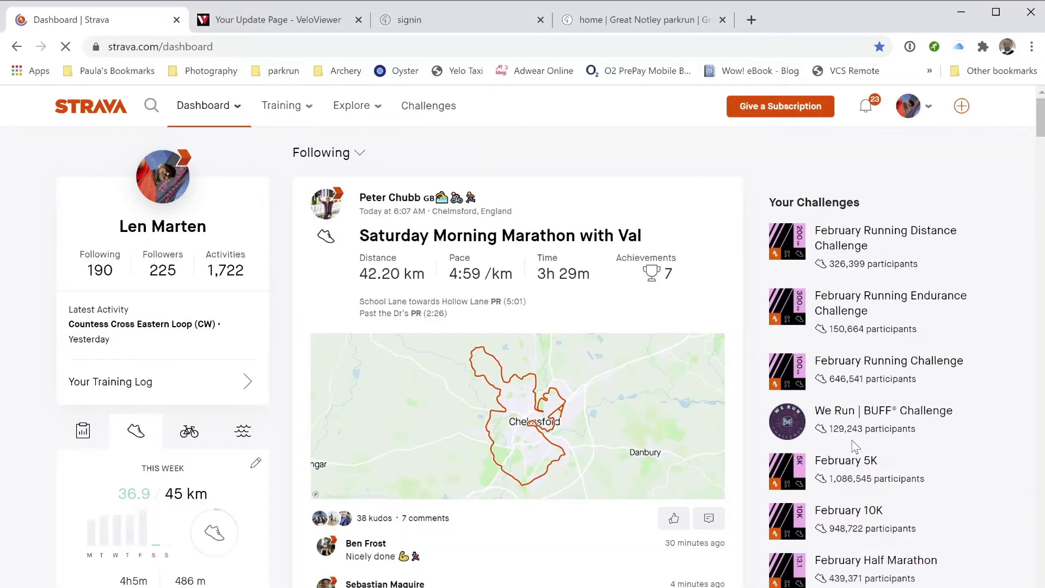
pyautogui.scroll(-5, 456, 462)
pyautogui.scroll(5, 456, 461)
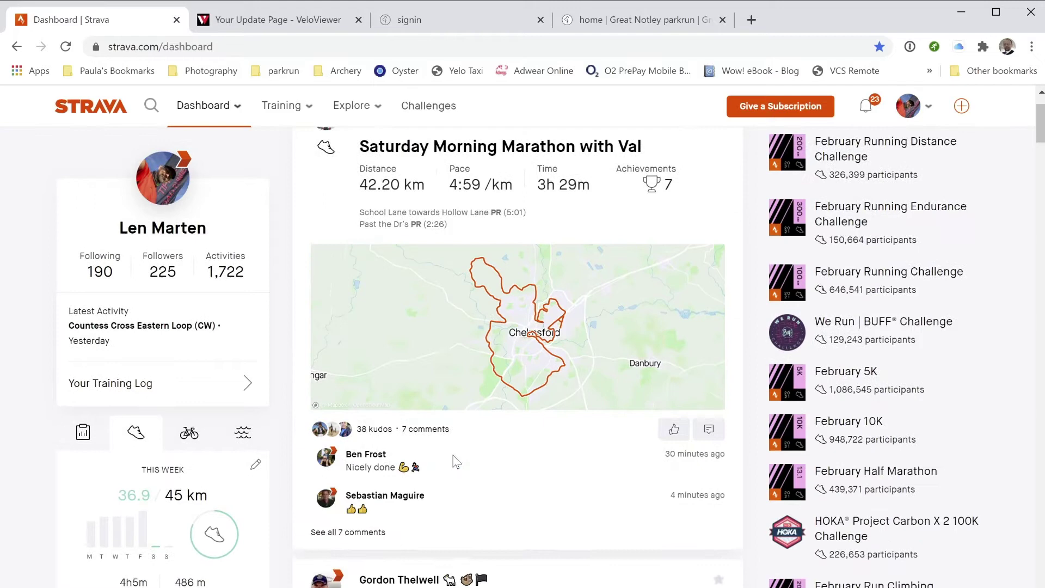
# From My Activities, open the 8.75 km Countess Cross Eastern Loop (CW) run and review its kilometre splits
pyautogui.moveTo(291, 108)
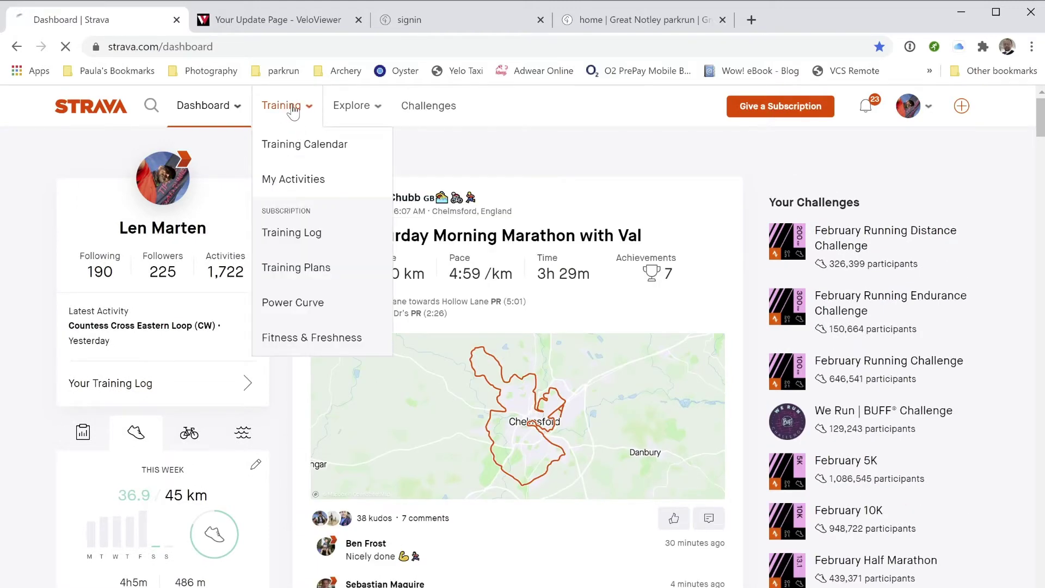
pyautogui.click(300, 175)
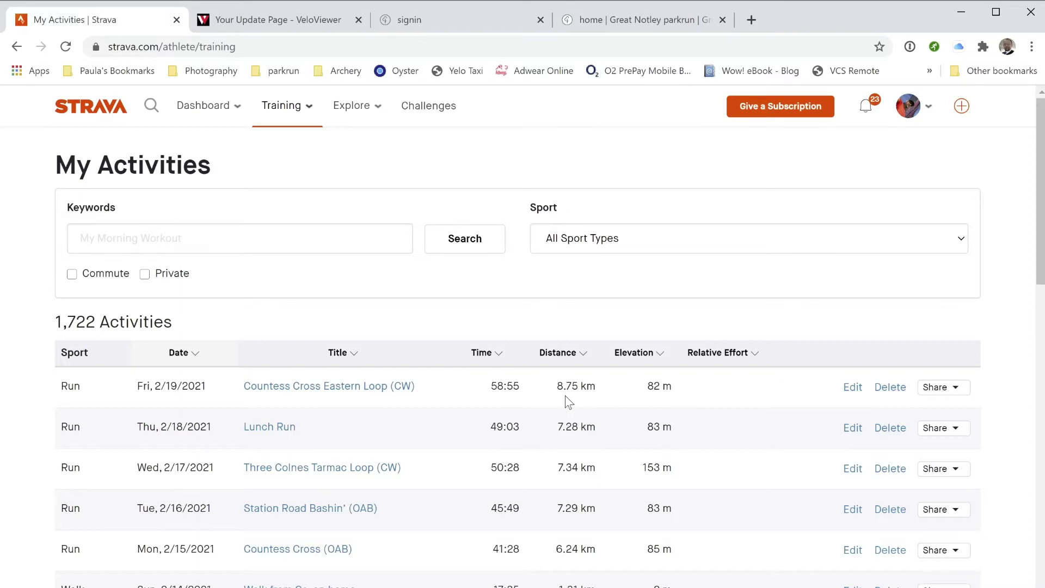
pyautogui.click(328, 387)
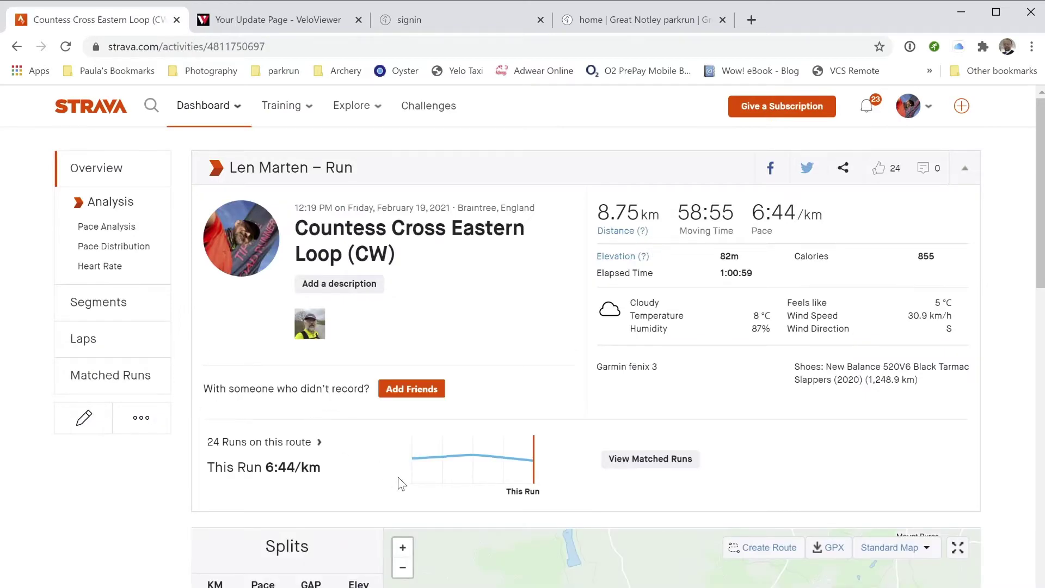
pyautogui.scroll(-5, 537, 469)
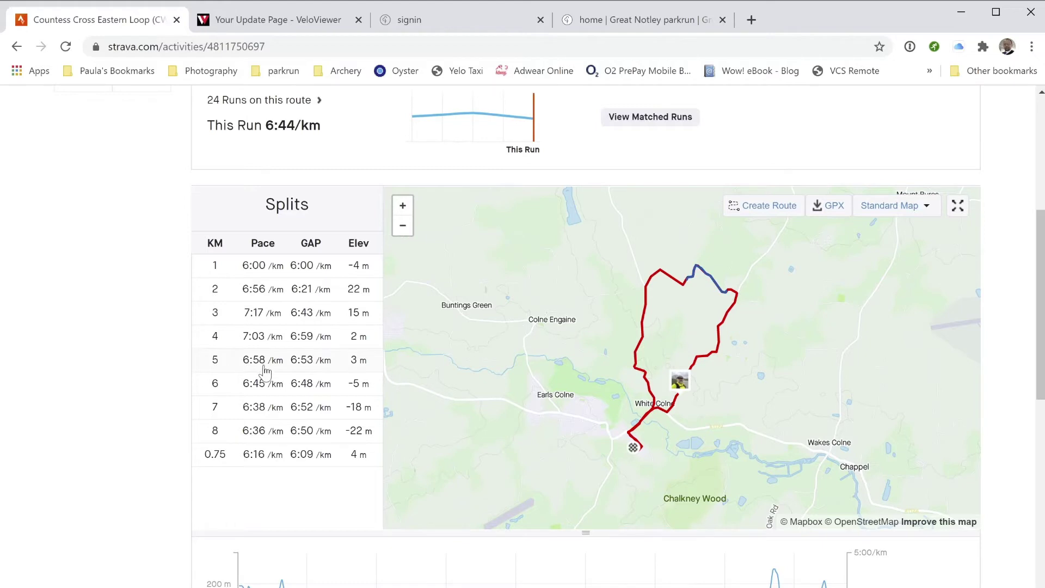
pyautogui.scroll(-1, 471, 517)
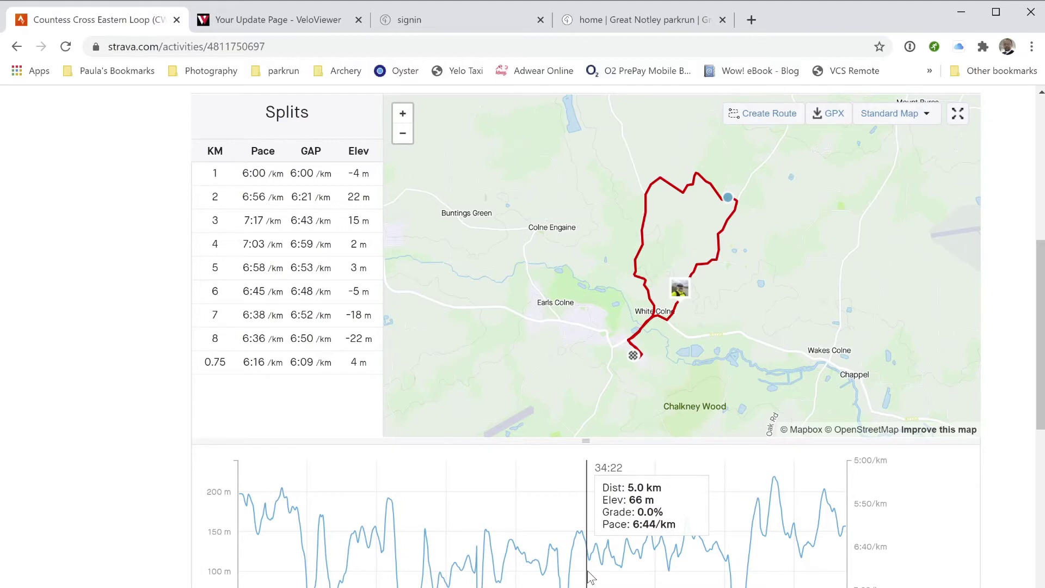
pyautogui.scroll(-7, 79, 527)
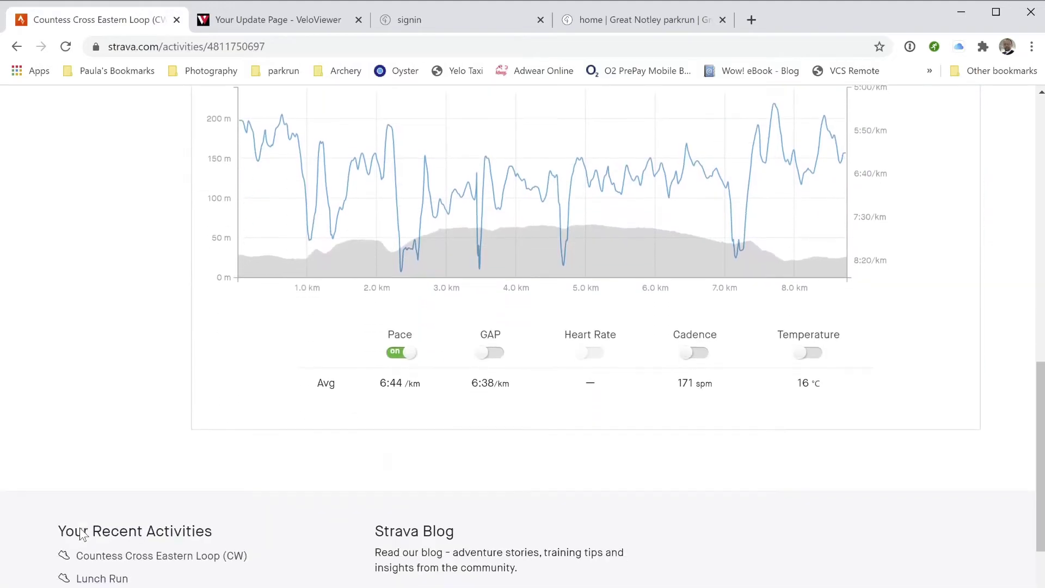
pyautogui.scroll(15, 79, 528)
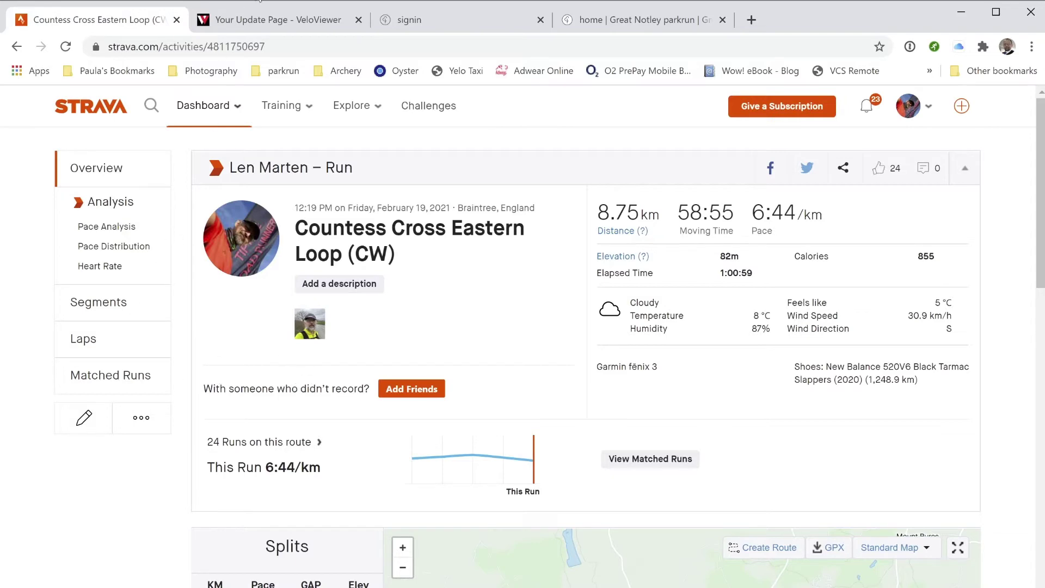
# Fetch new/updated Strava activities into VeloViewer, then view the Summary showing score 68.559 from 912 segments
pyautogui.click(243, 25)
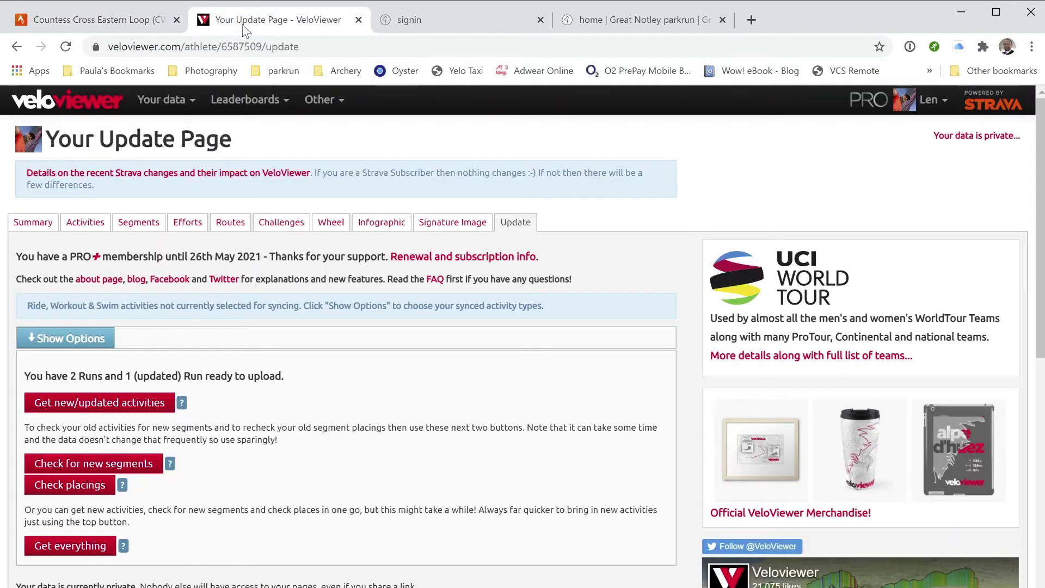
pyautogui.click(937, 109)
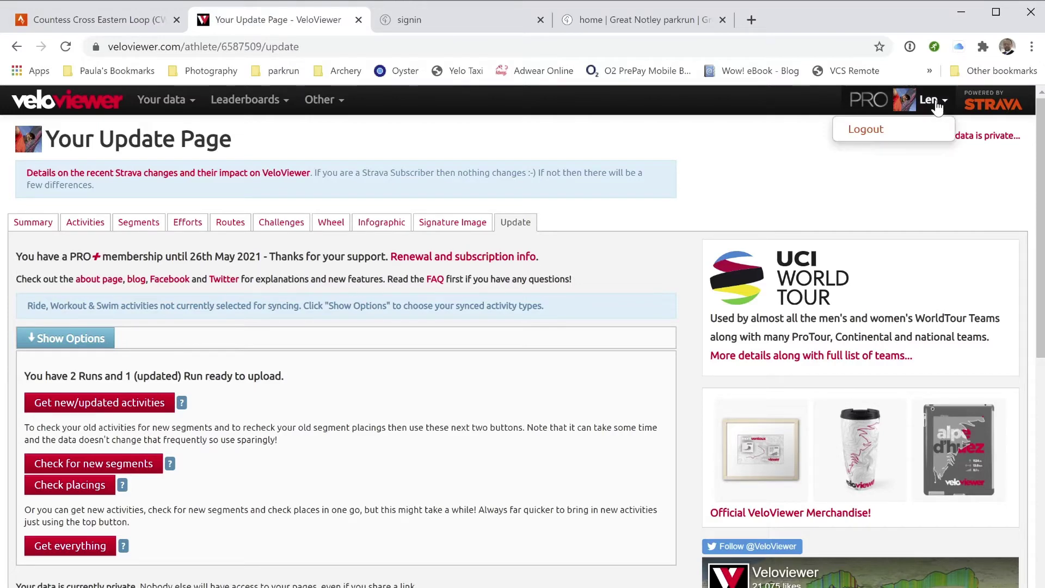
pyautogui.click(917, 131)
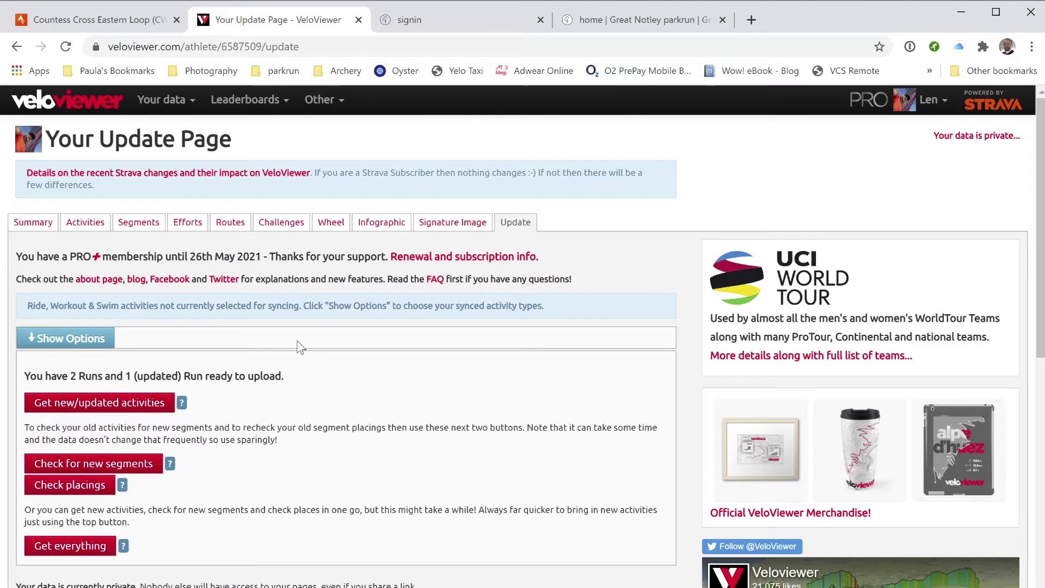
pyautogui.click(96, 404)
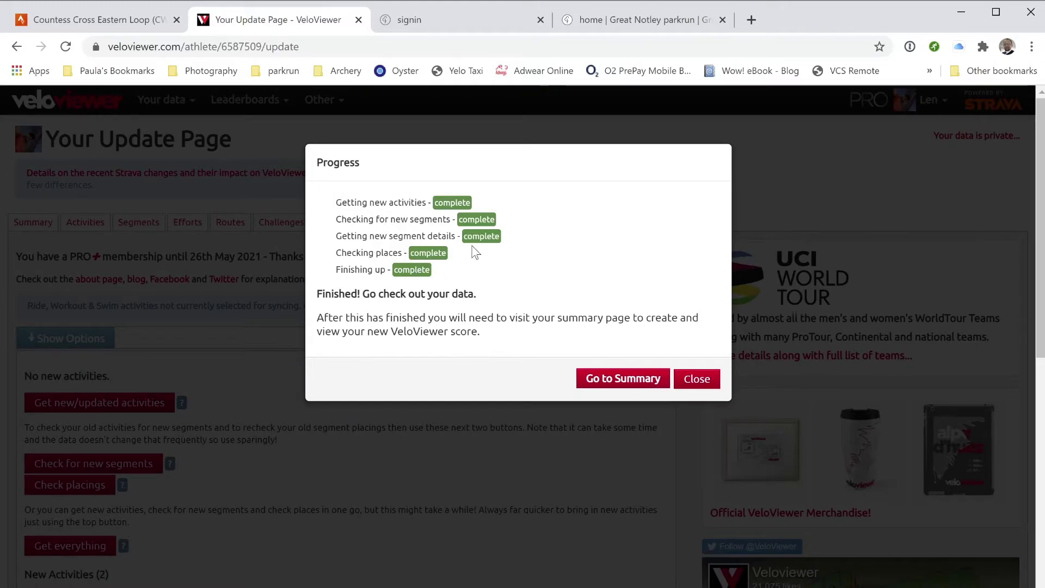
pyautogui.click(606, 387)
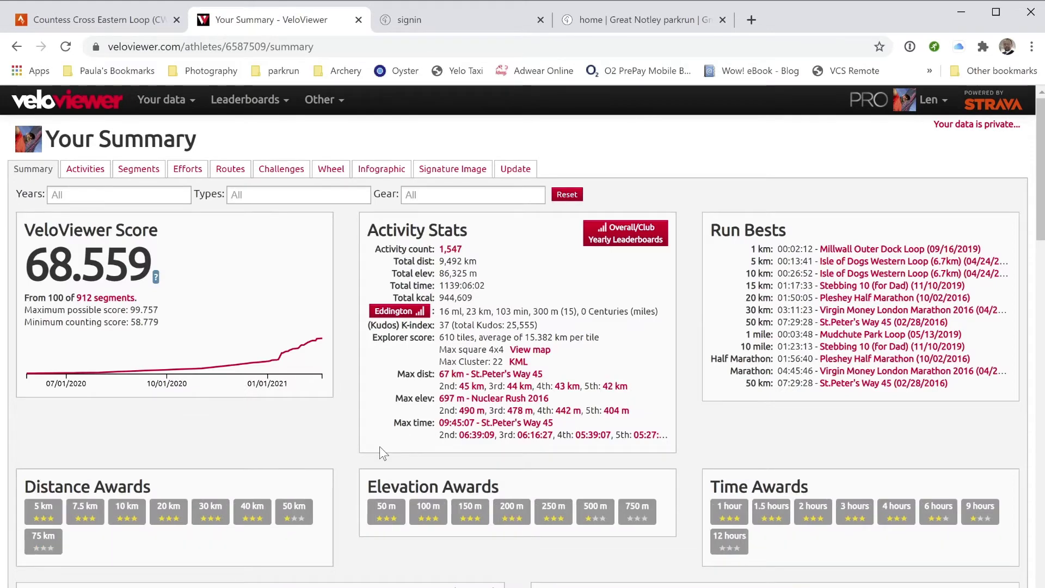
pyautogui.scroll(-1, 380, 447)
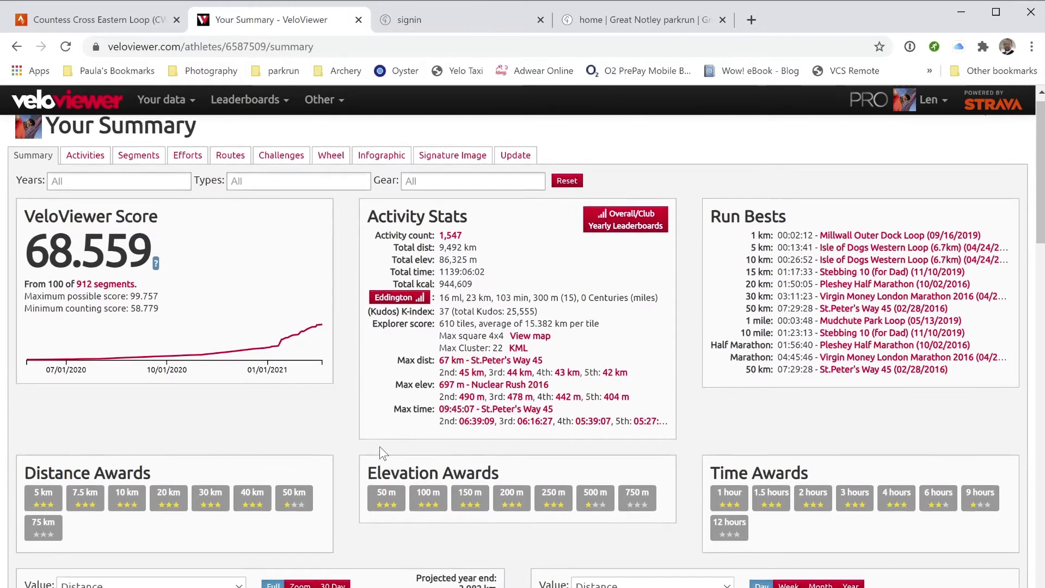
pyautogui.scroll(-2, 380, 448)
pyautogui.scroll(2, 380, 448)
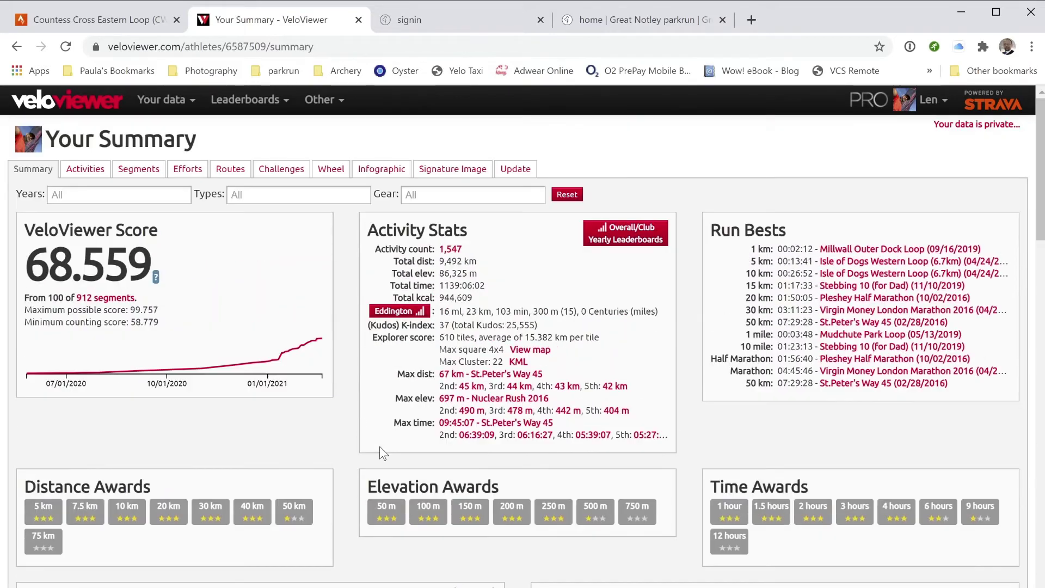
pyautogui.scroll(-6, 382, 430)
pyautogui.scroll(-1, 380, 421)
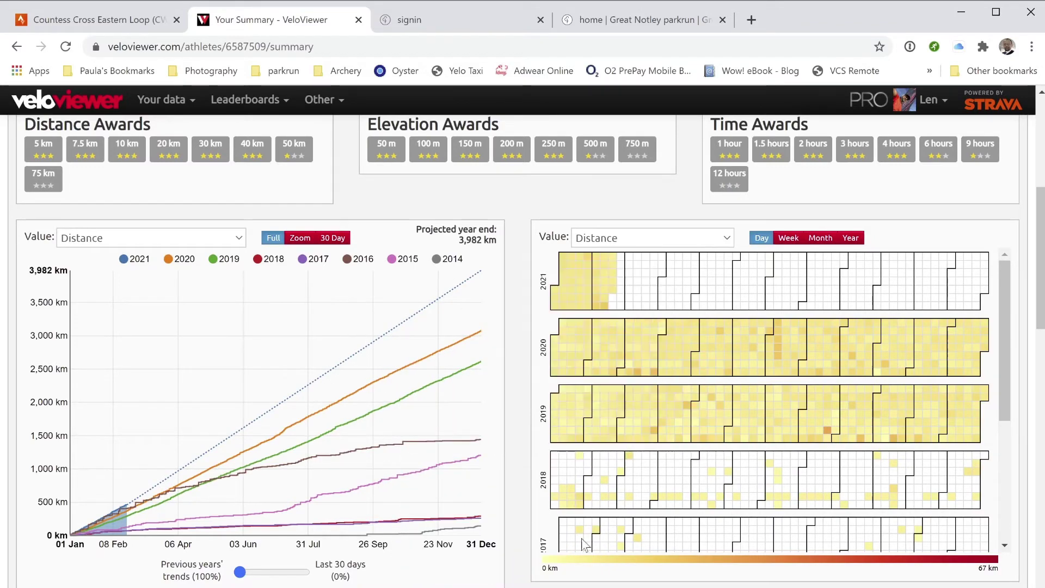
pyautogui.scroll(-10, 438, 474)
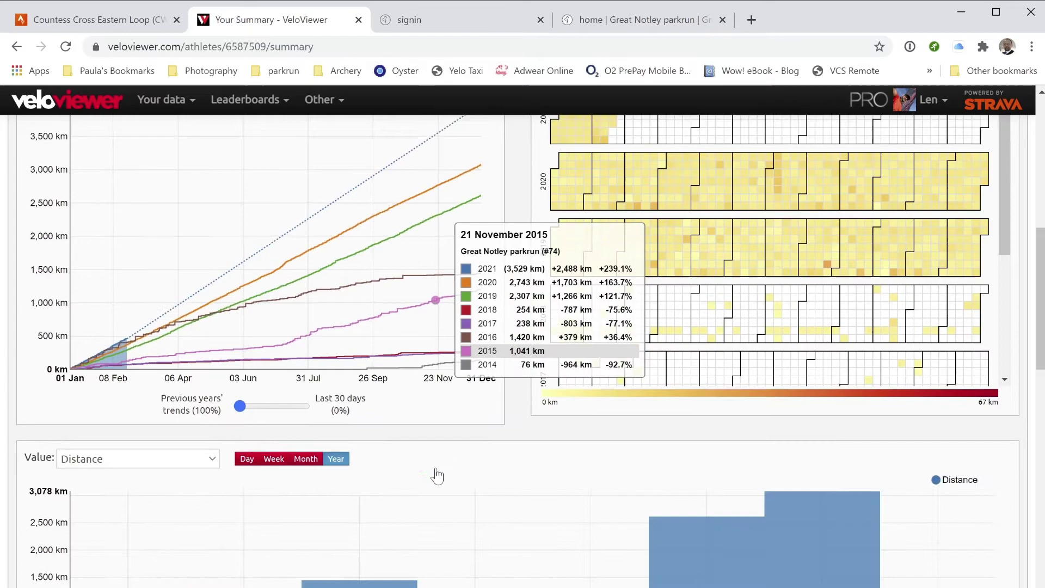
pyautogui.scroll(20, 438, 475)
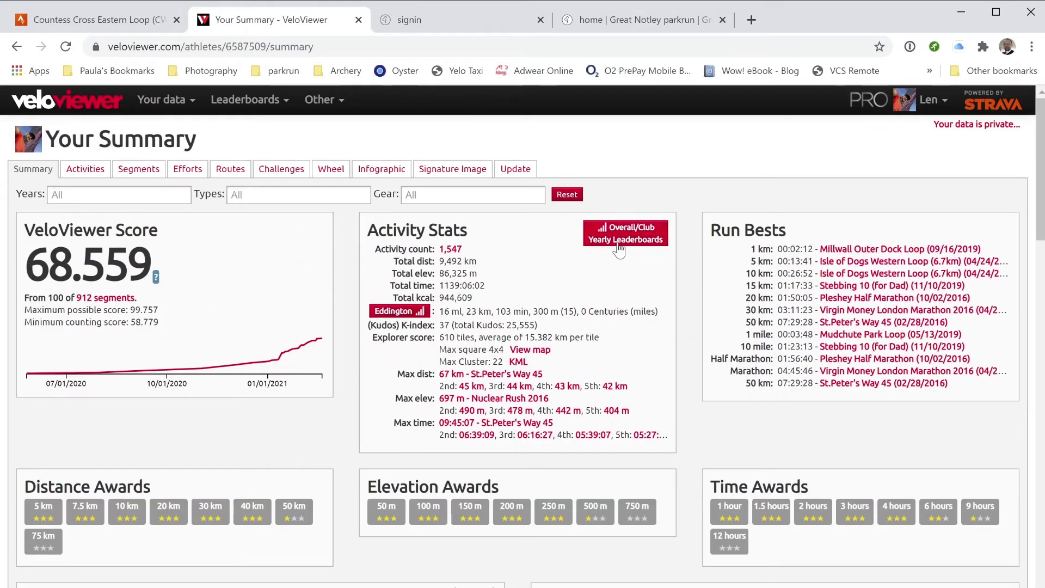
# Open Countess Cross Eastern Loop (CW) from Activities, zoom the map in and recentre the loop
pyautogui.click(86, 173)
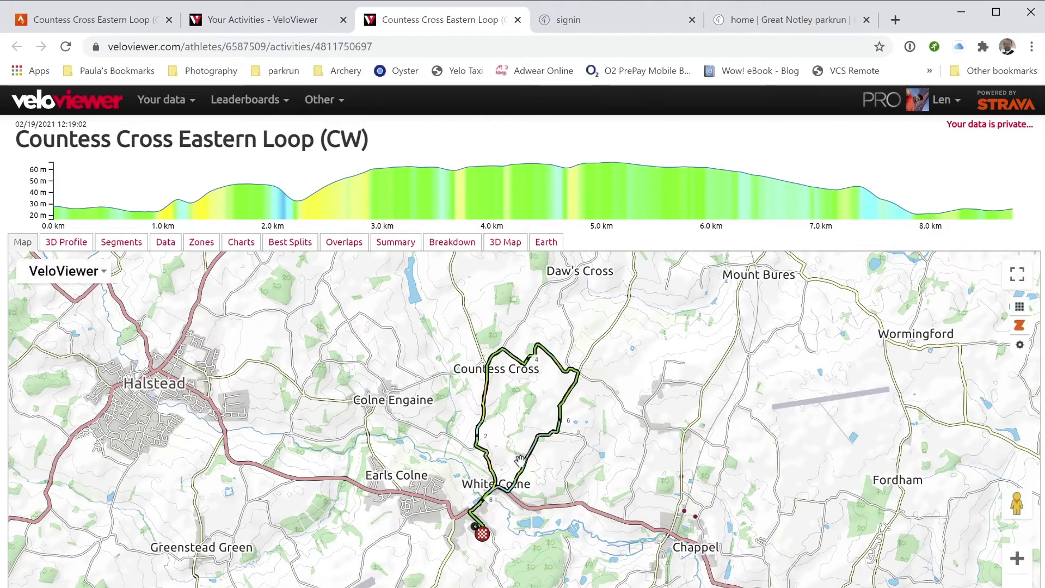
pyautogui.click(1016, 558)
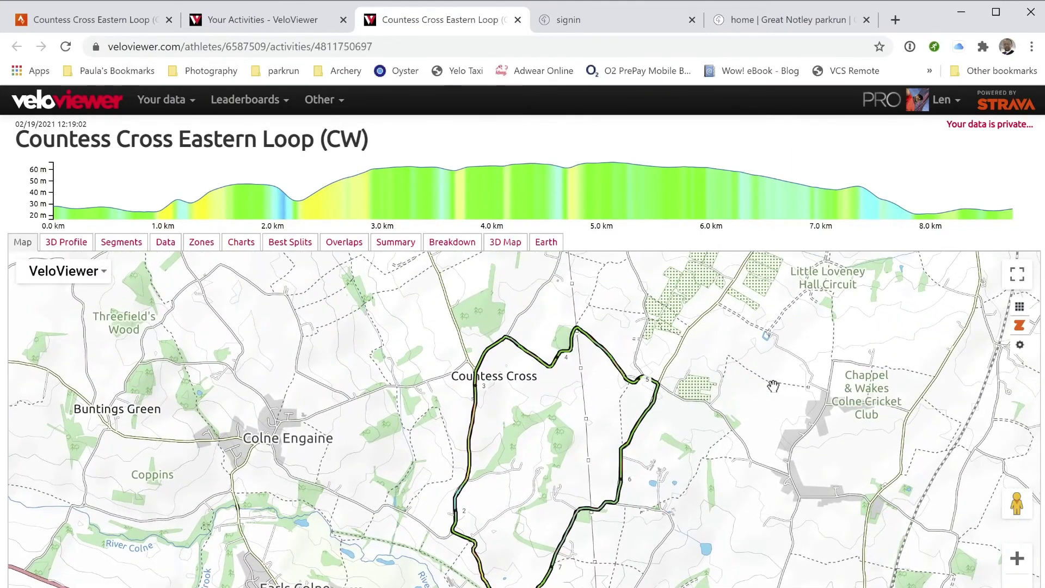
pyautogui.moveTo(772, 385); pyautogui.dragTo(765, 361)
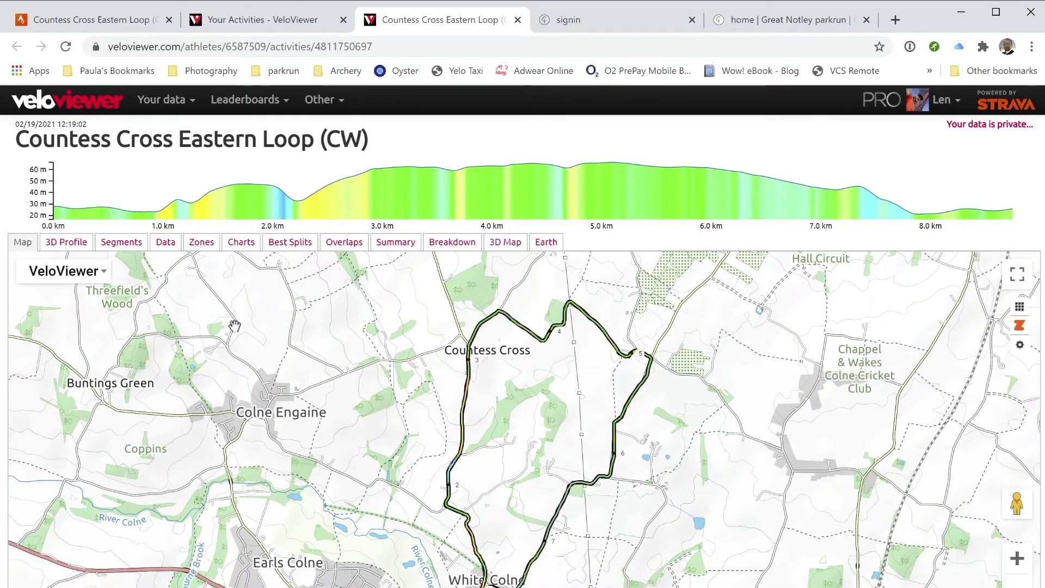
# Show the loop's Best Splits with a 5 km split of 00:33:22 (06:40 /km) and mark a profile stretch
pyautogui.click(288, 246)
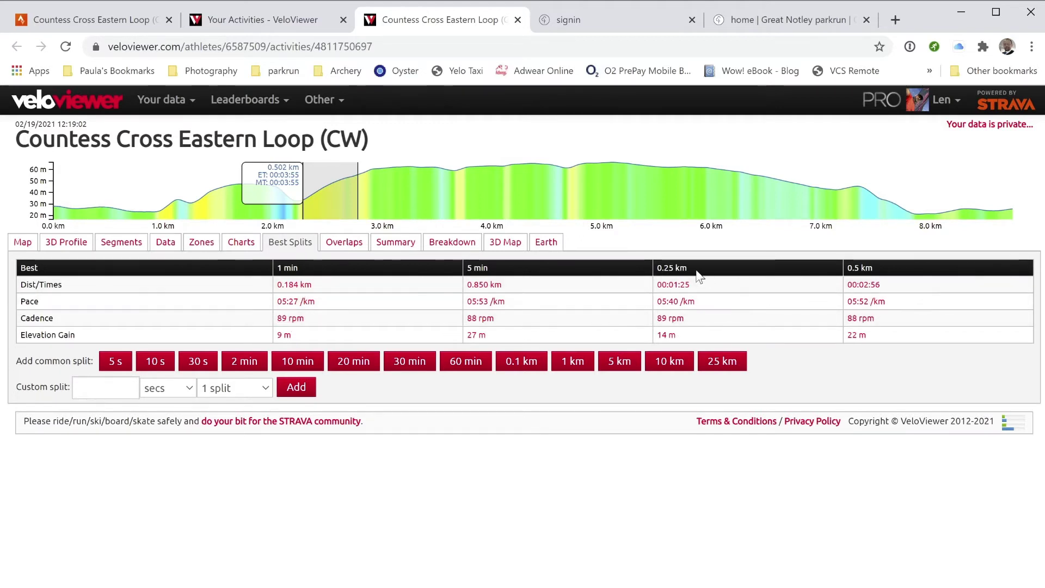
pyautogui.click(626, 372)
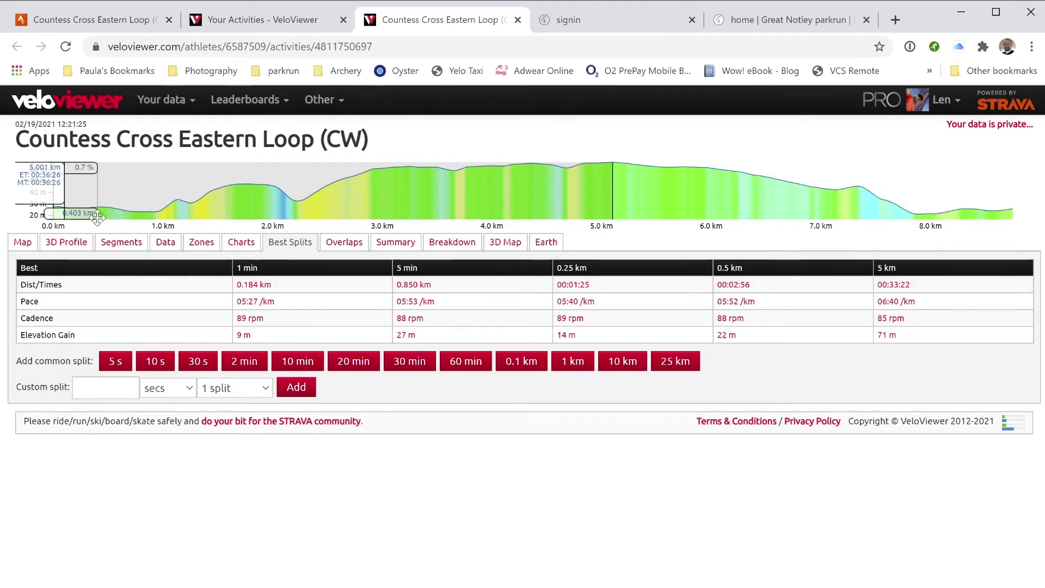
pyautogui.moveTo(75, 226); pyautogui.dragTo(124, 210)
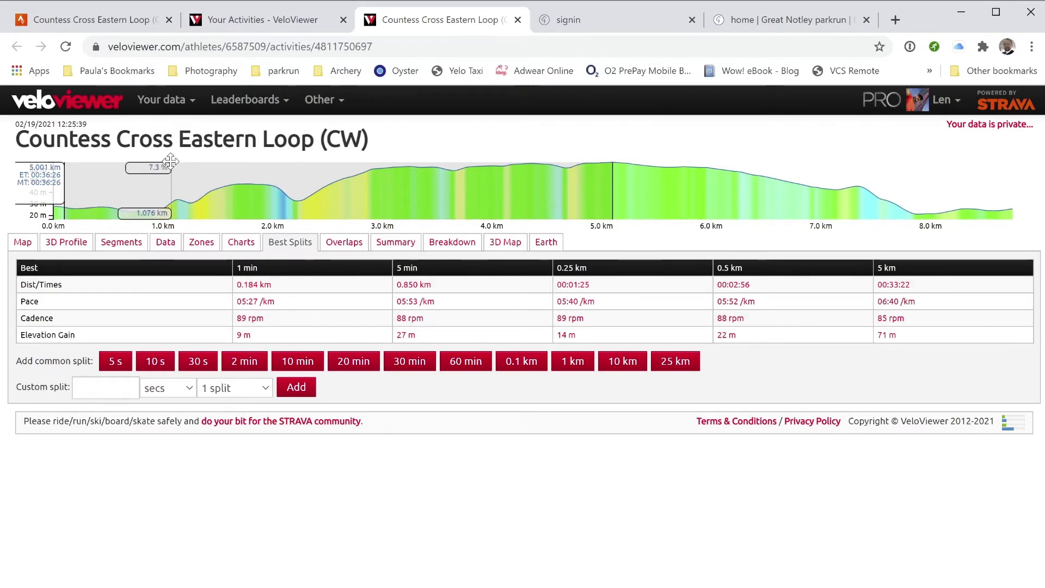
# Open Snowy Trail Adventure from Your data > Activities and add its best 5 km split of 00:43:18
pyautogui.click(172, 103)
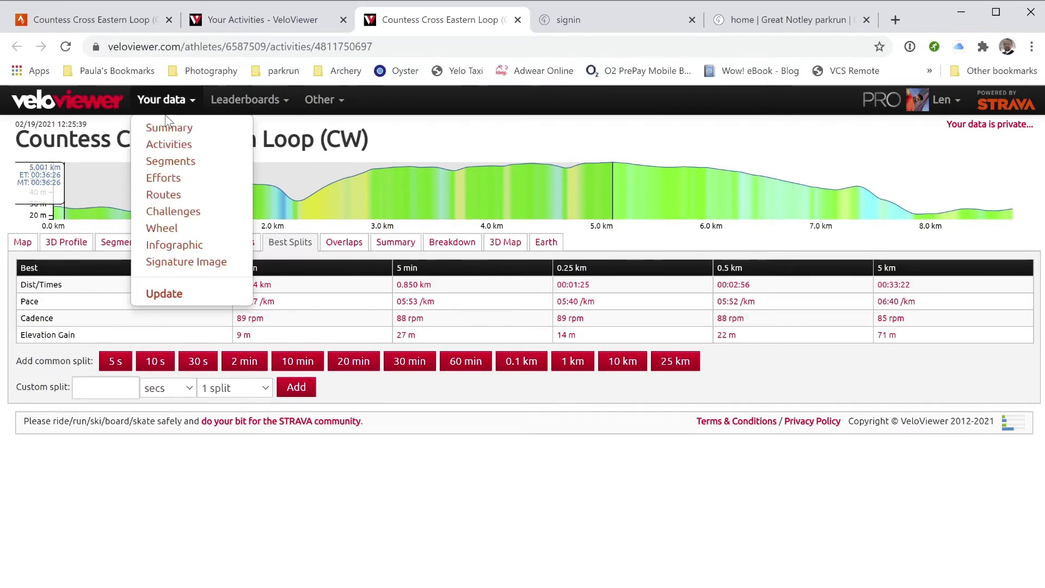
pyautogui.click(170, 146)
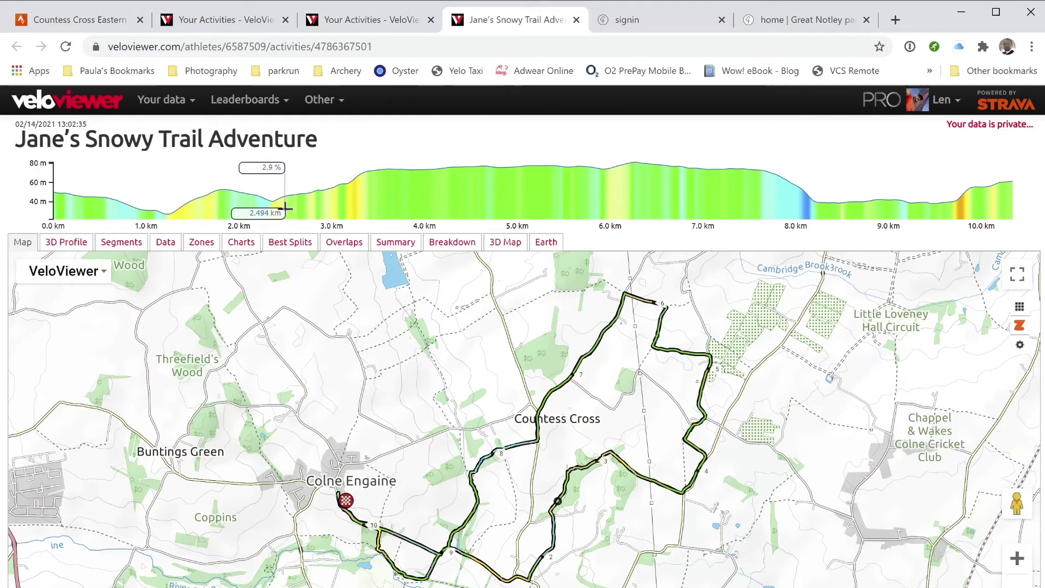
pyautogui.click(280, 248)
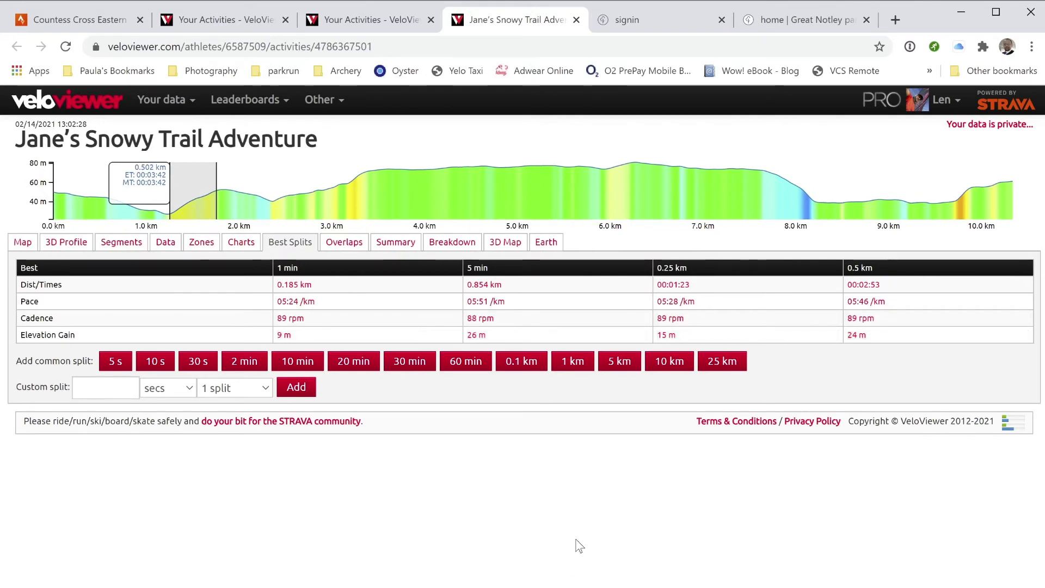
pyautogui.click(620, 363)
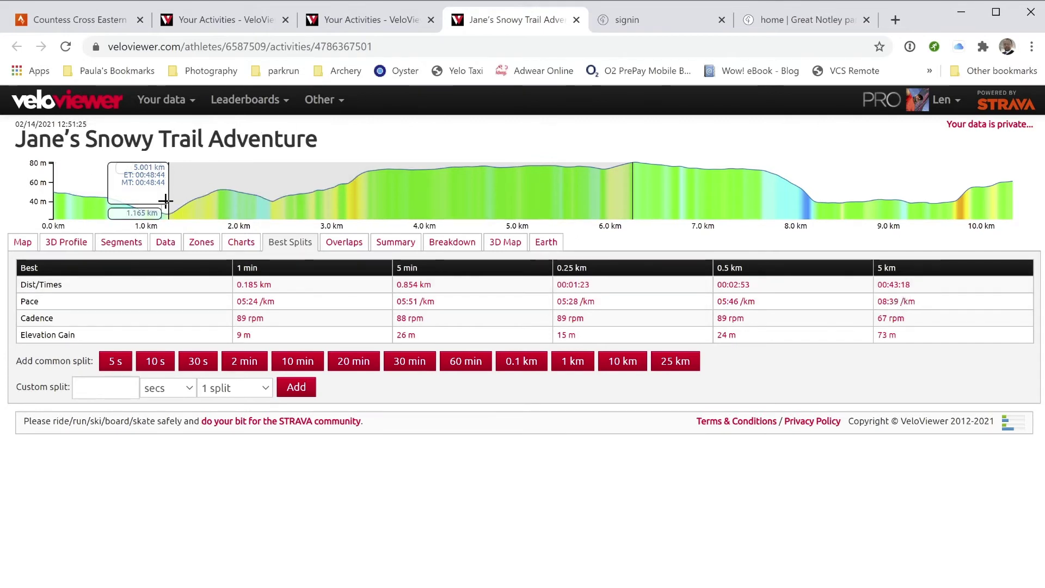
pyautogui.moveTo(165, 201)
pyautogui.mouseDown()
pyautogui.moveTo(195, 201)
pyautogui.moveTo(185, 202)
pyautogui.mouseUp()
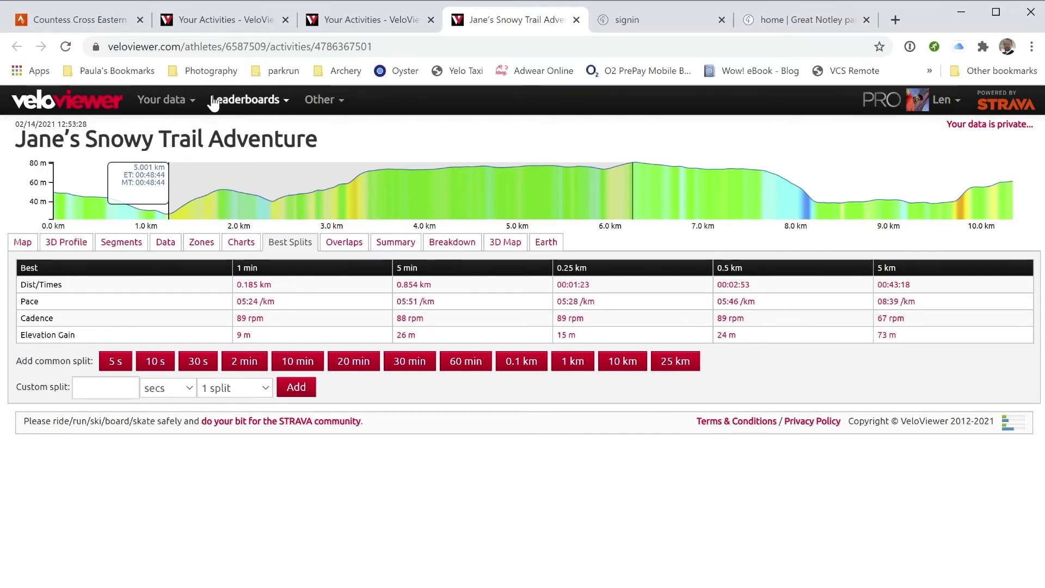
# Recheck the Countess Cross Eastern Loop (CW) best 5 km of 00:33:22, then go to the parkrun sign-in page
pyautogui.click(169, 104)
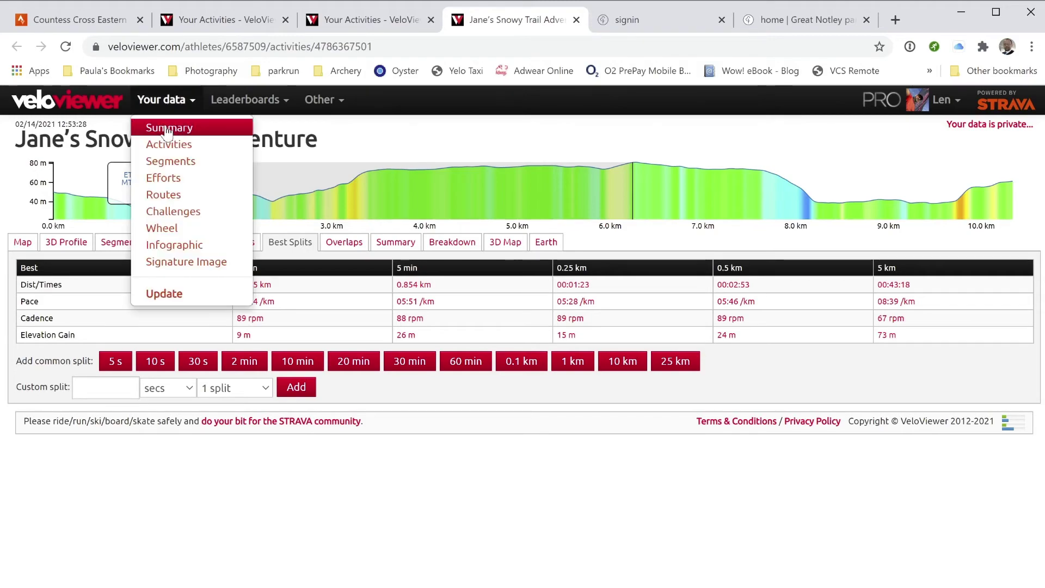
pyautogui.click(167, 145)
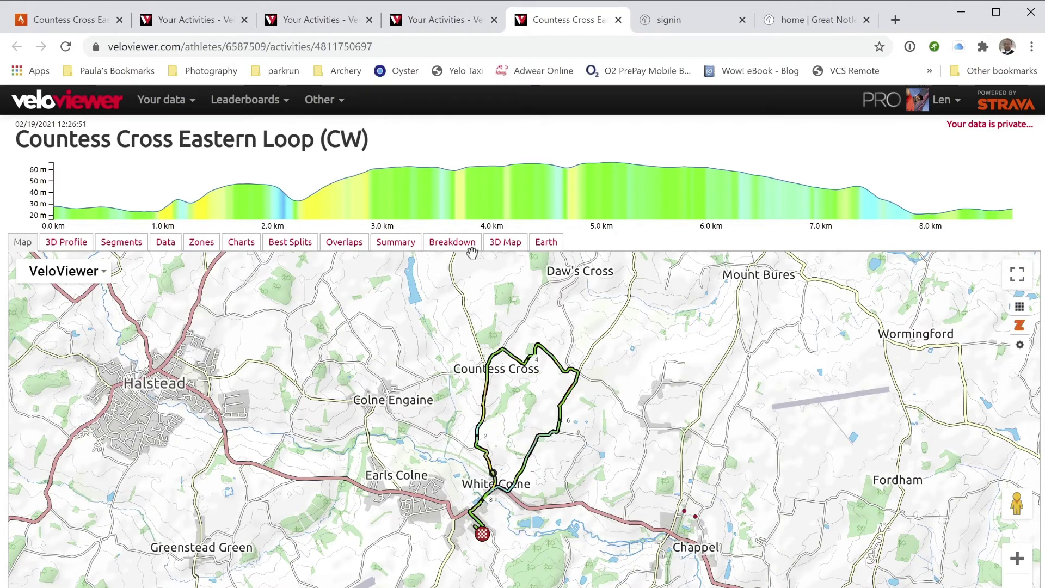
pyautogui.click(303, 243)
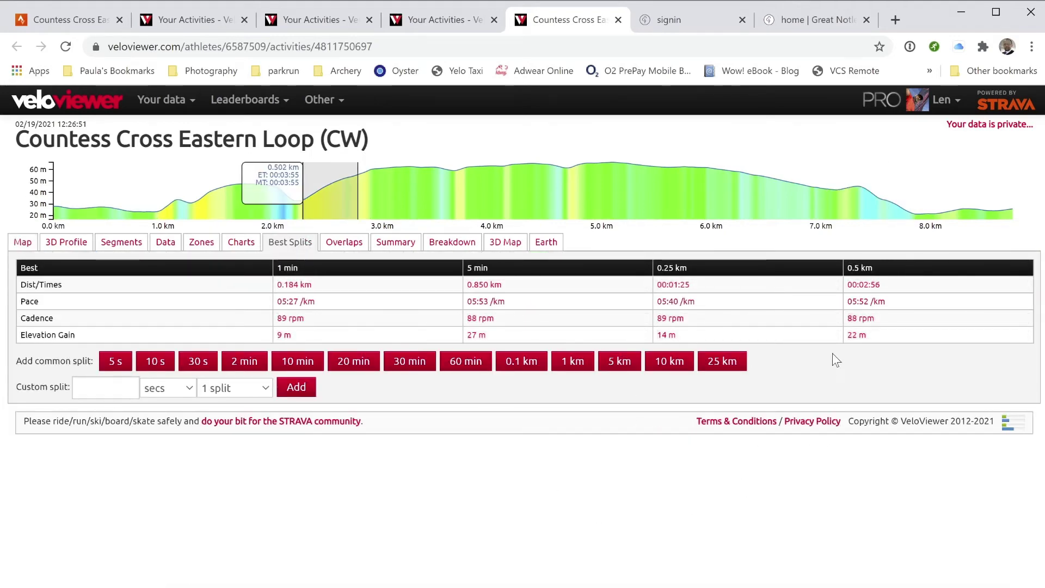
pyautogui.click(621, 362)
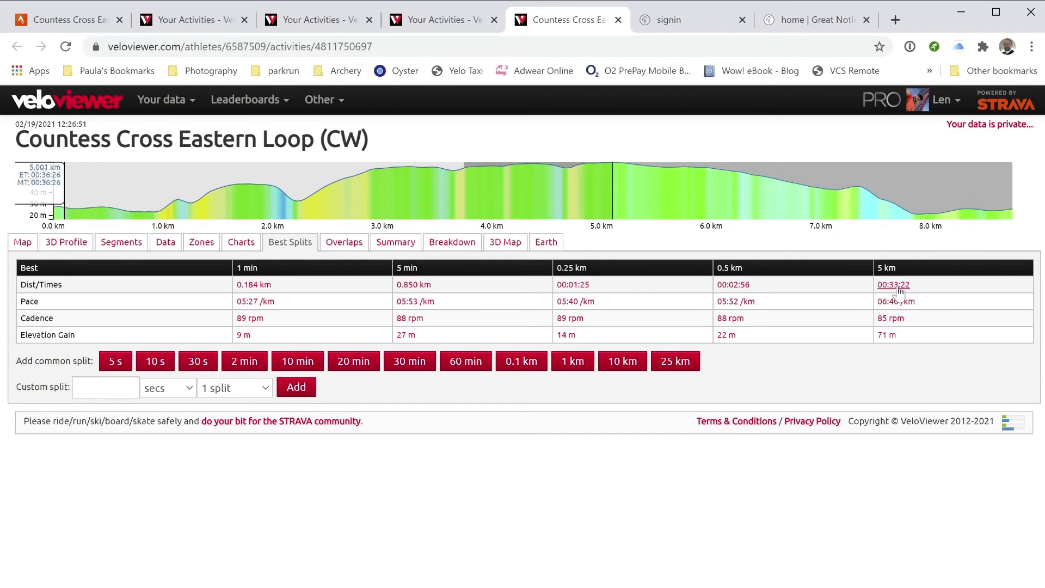
pyautogui.click(669, 20)
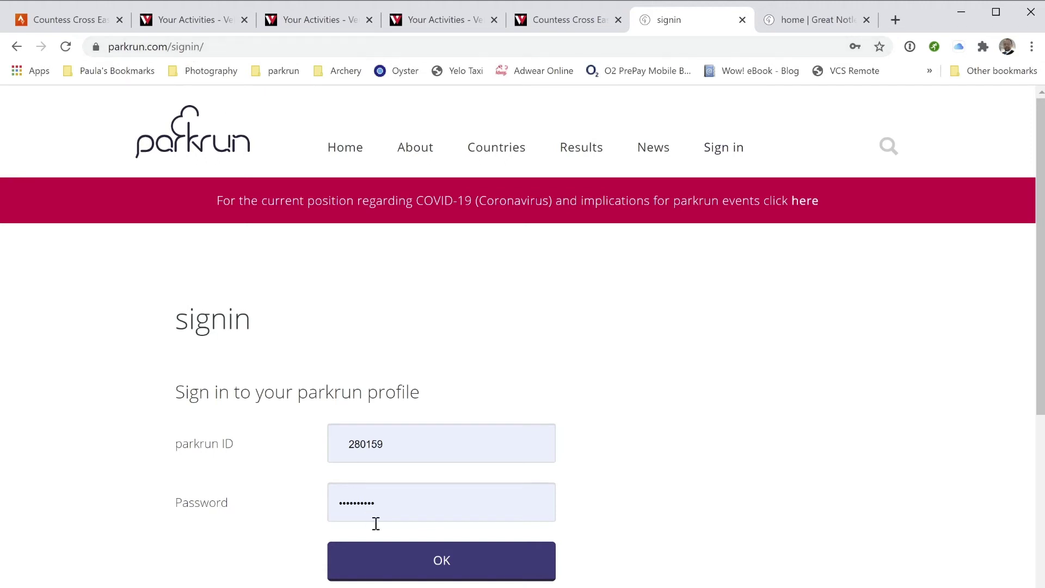
# Sign in to parkrun and scroll down to the empty Add new (not)parkrun date and time form
pyautogui.click(455, 558)
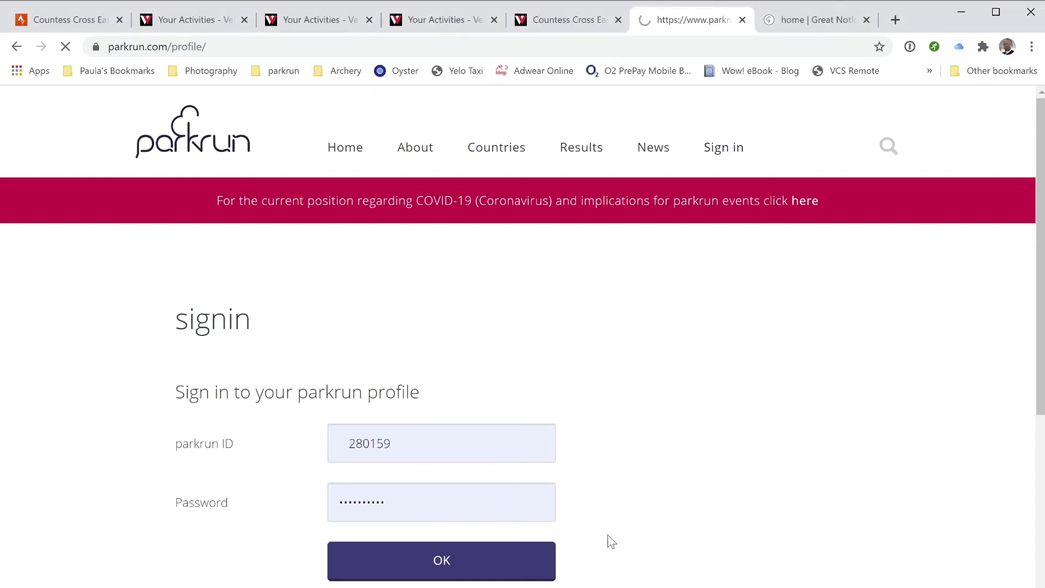
pyautogui.scroll(-6, 611, 395)
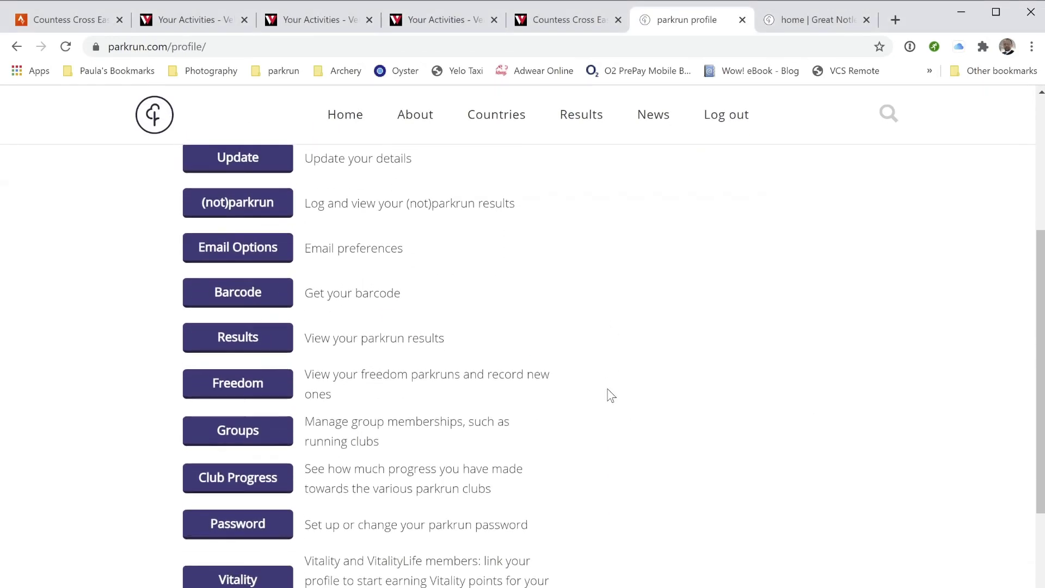
pyautogui.scroll(5, 611, 396)
pyautogui.scroll(-4, 611, 396)
pyautogui.scroll(-2, 611, 396)
pyautogui.scroll(6, 609, 395)
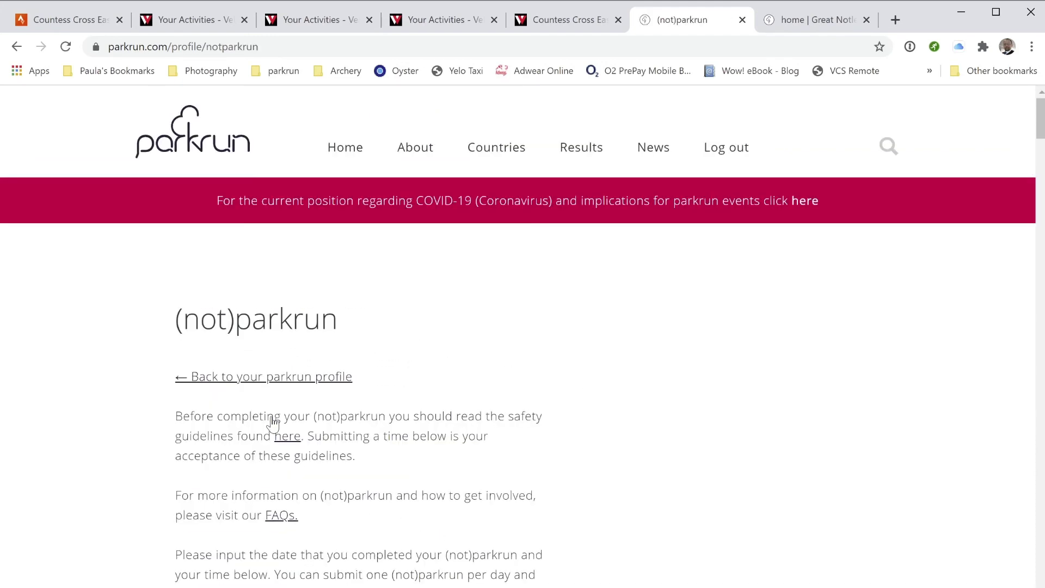
pyautogui.scroll(-7, 570, 459)
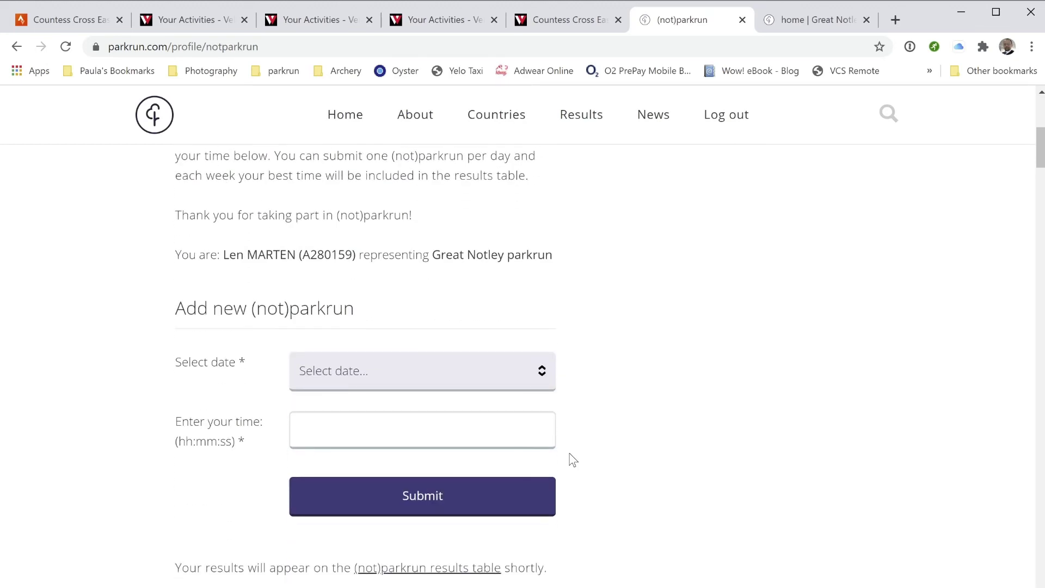
# Set the (not)parkrun date to Friday 19th February 2021
pyautogui.click(490, 368)
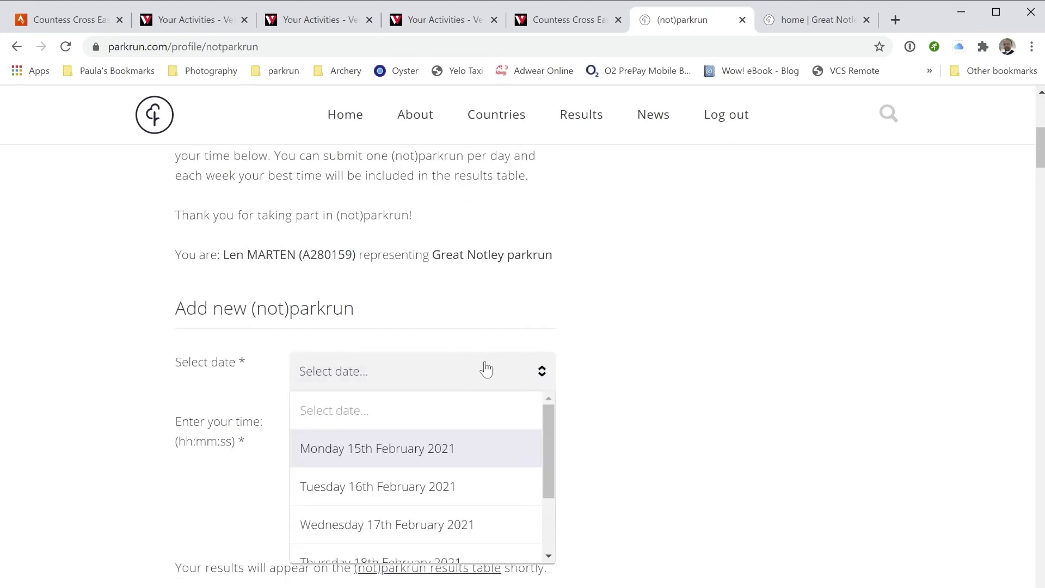
pyautogui.moveTo(545, 453); pyautogui.dragTo(537, 539)
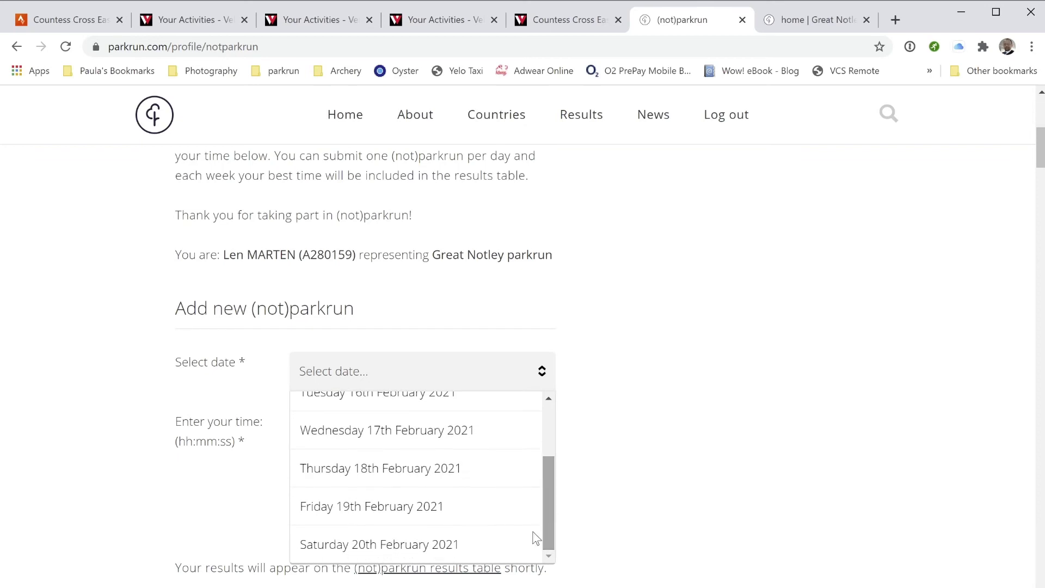
pyautogui.click(438, 507)
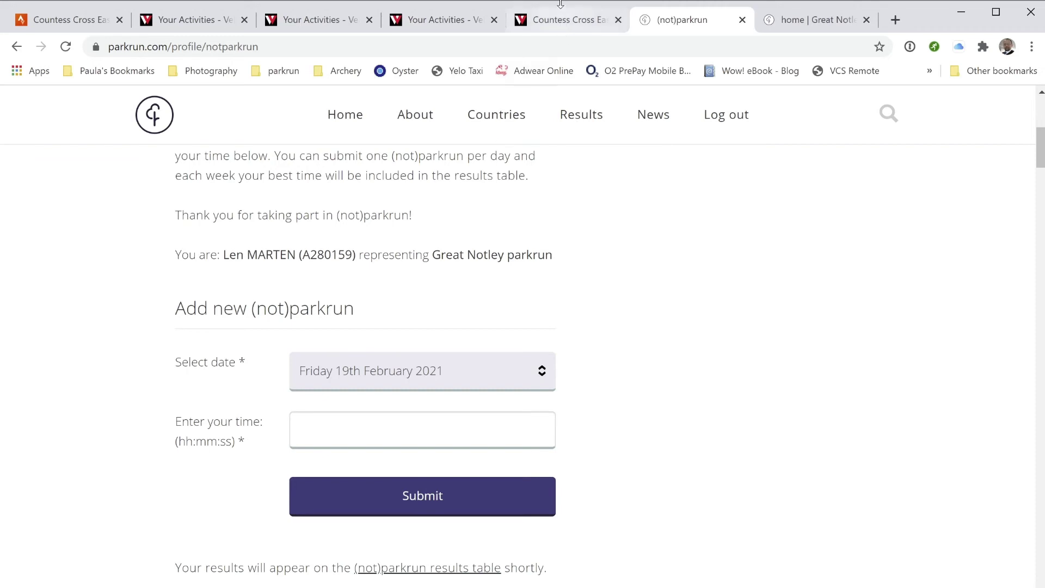
# Confirm the 00:33:22 split in VeloViewer, submit 0:33:22 as the time, then show Great Notley parkrun
pyautogui.click(555, 21)
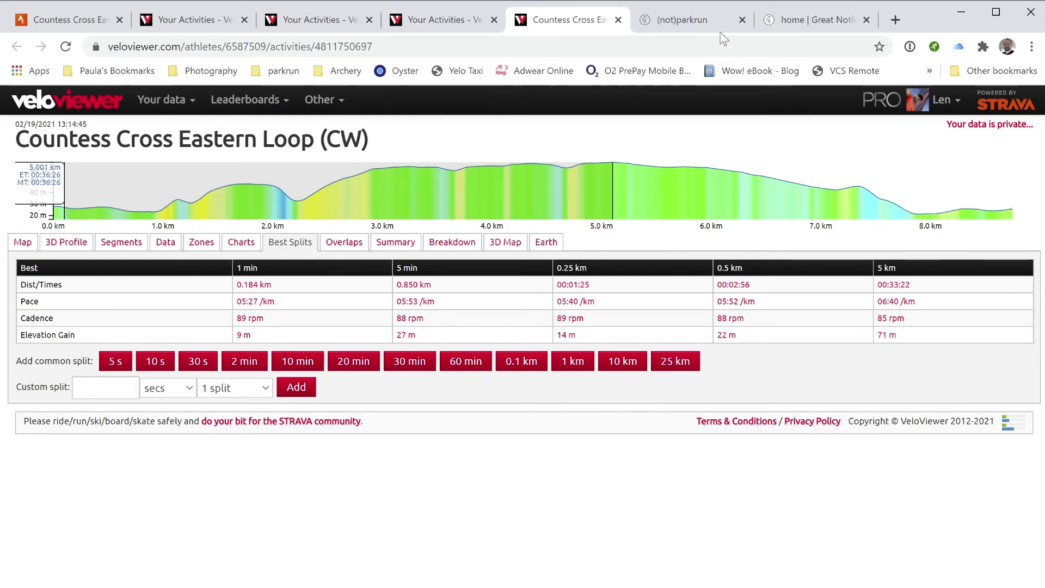
pyautogui.click(682, 24)
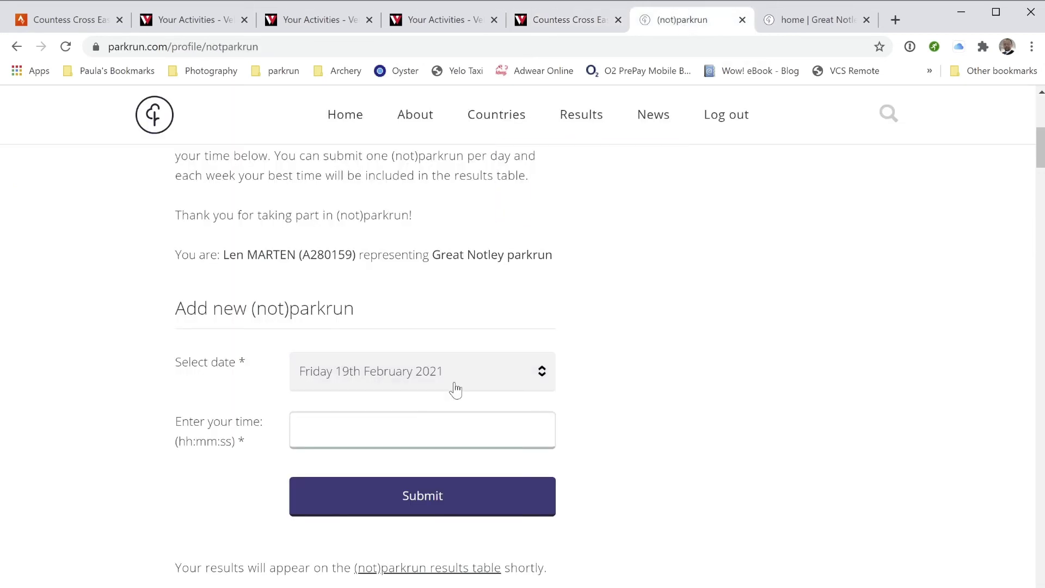
pyautogui.click(444, 440)
pyautogui.write('0')
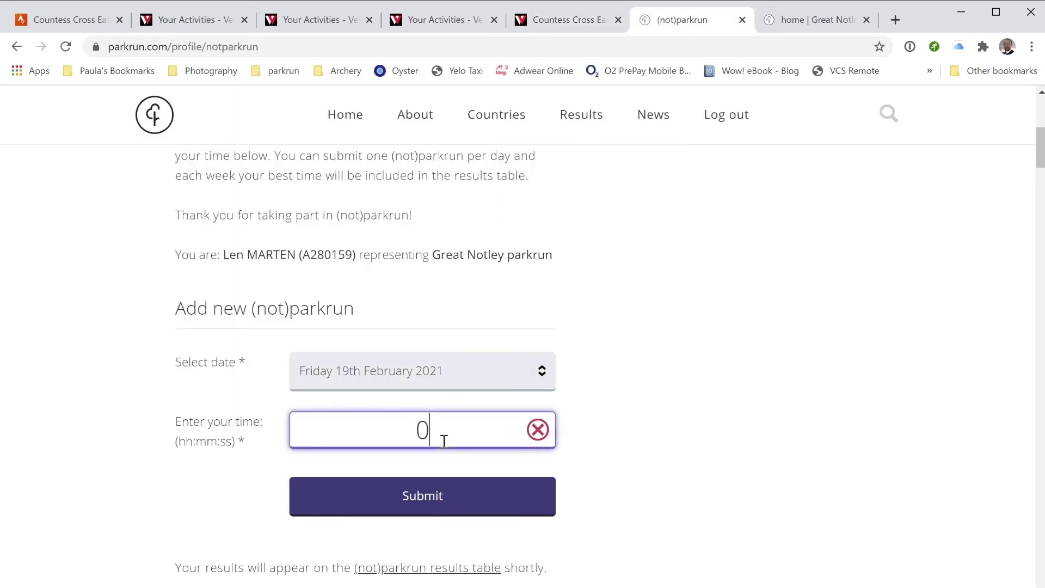
pyautogui.write(':33:')
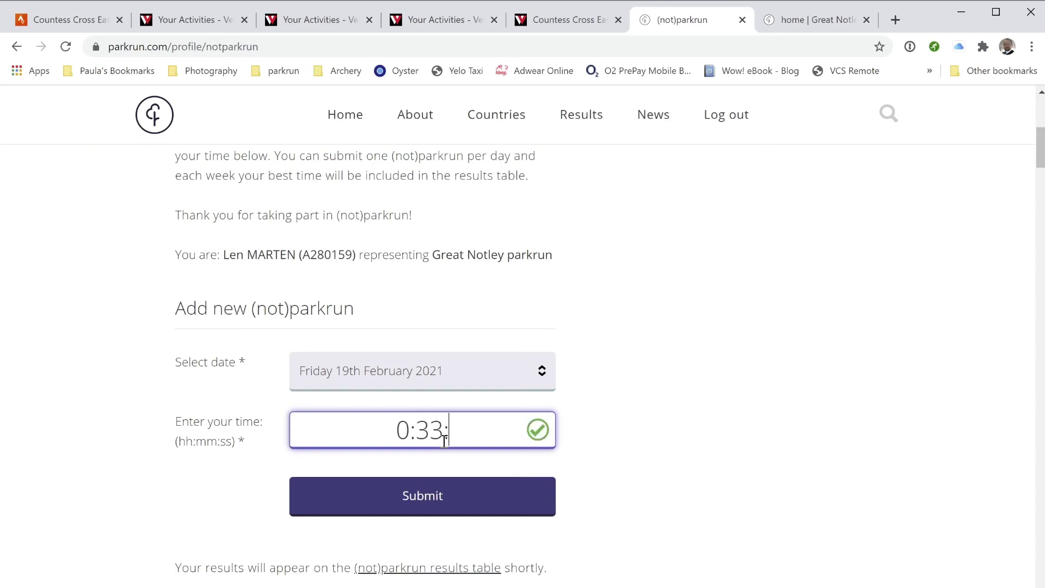
pyautogui.write('22')
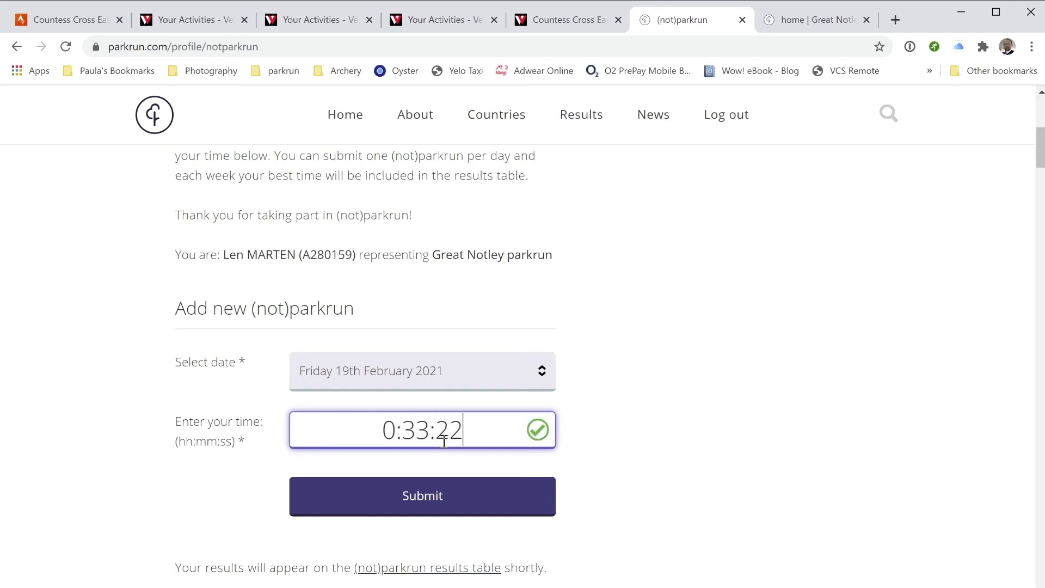
pyautogui.click(412, 491)
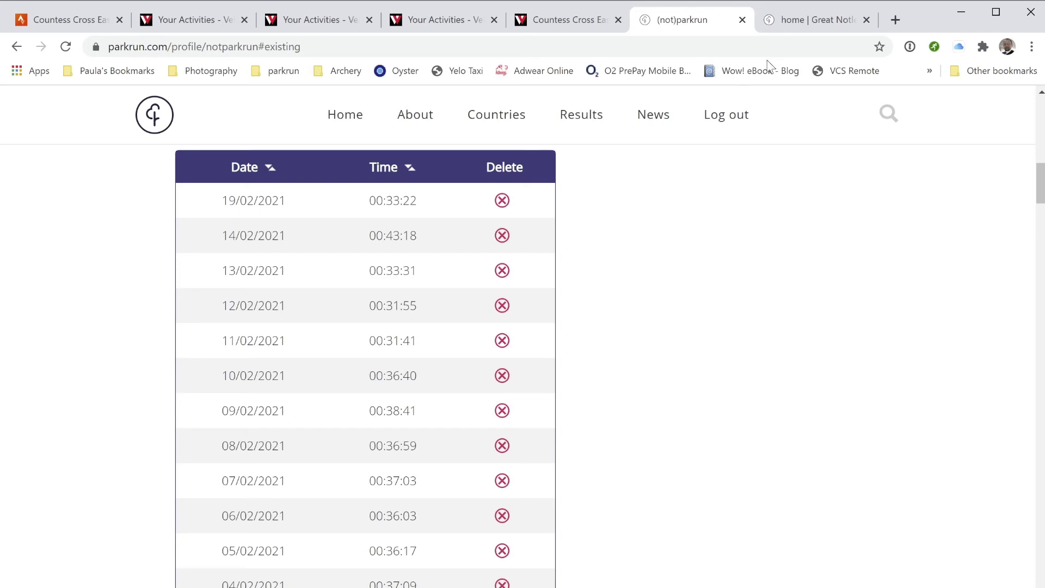
pyautogui.click(803, 21)
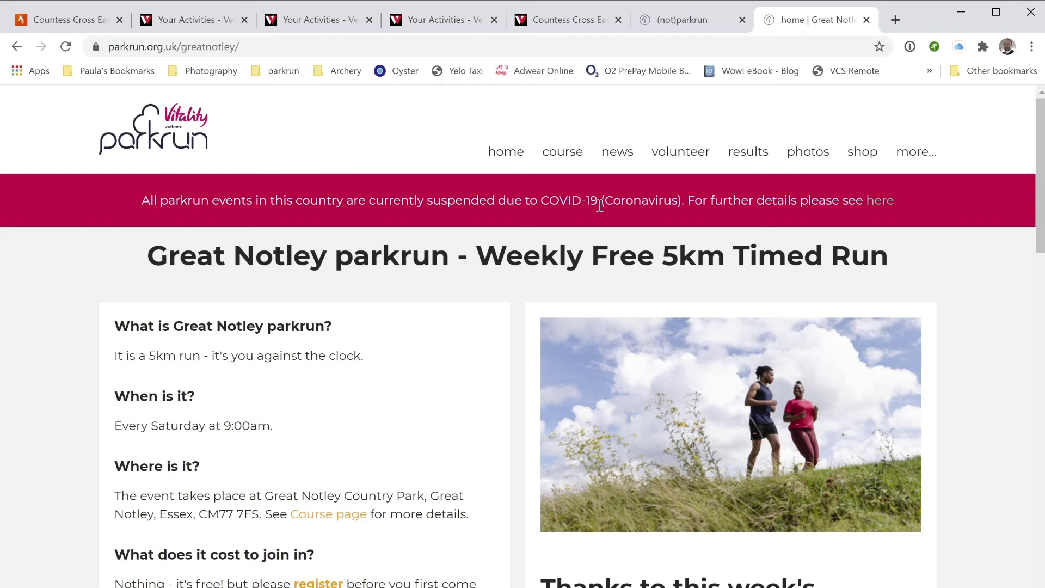
# Show this week's Great Notley (not)parkrun results sorted by time
pyautogui.moveTo(757, 154)
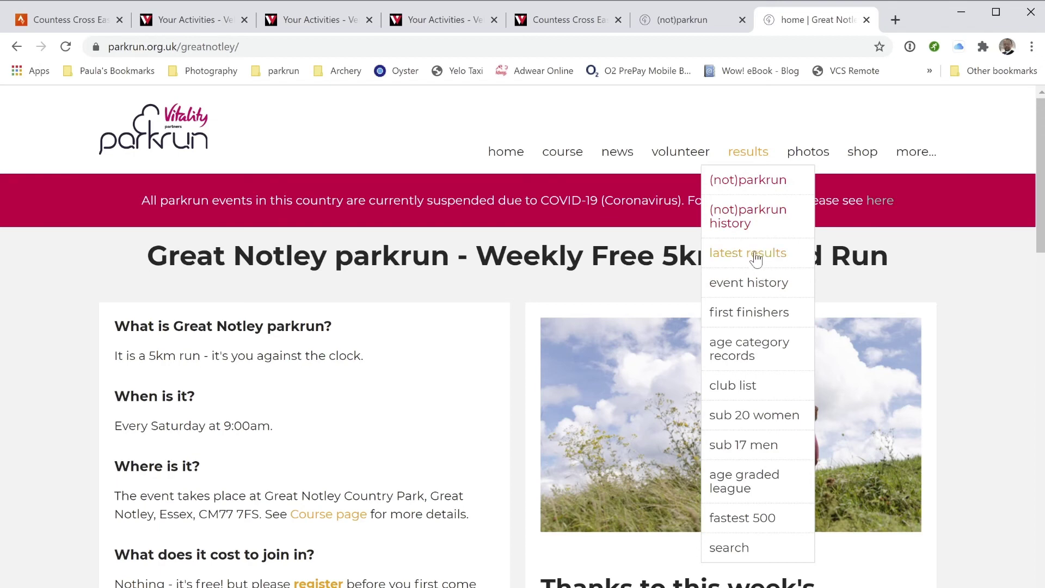
pyautogui.doubleClick(731, 184)
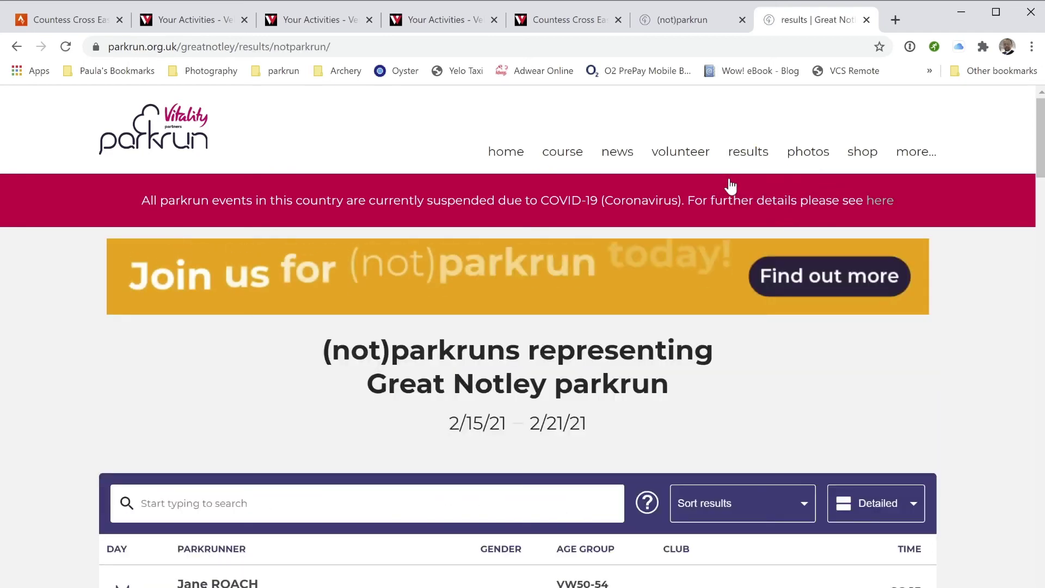
pyautogui.scroll(-4, 688, 433)
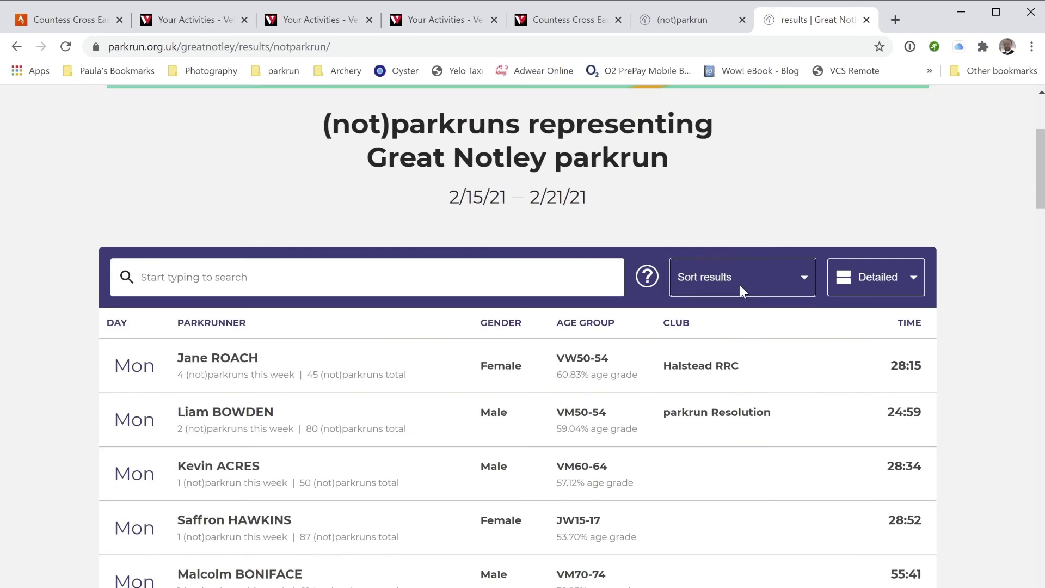
pyautogui.click(735, 306)
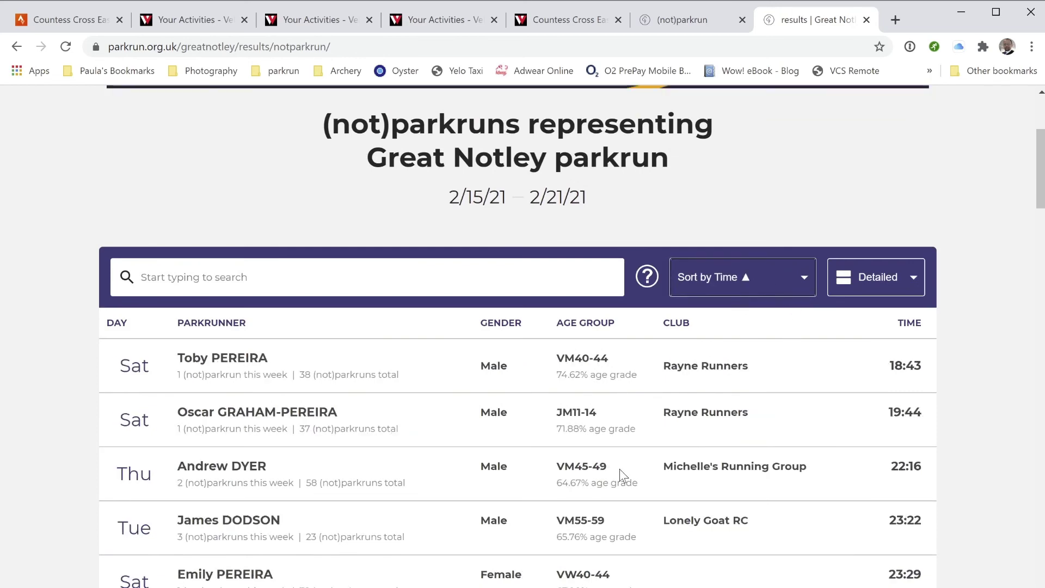
# Scroll the results to confirm the Friday 33:22 run, then open the 'Join us for (not)parkrun' article
pyautogui.scroll(-1, 620, 469)
pyautogui.scroll(-8, 623, 477)
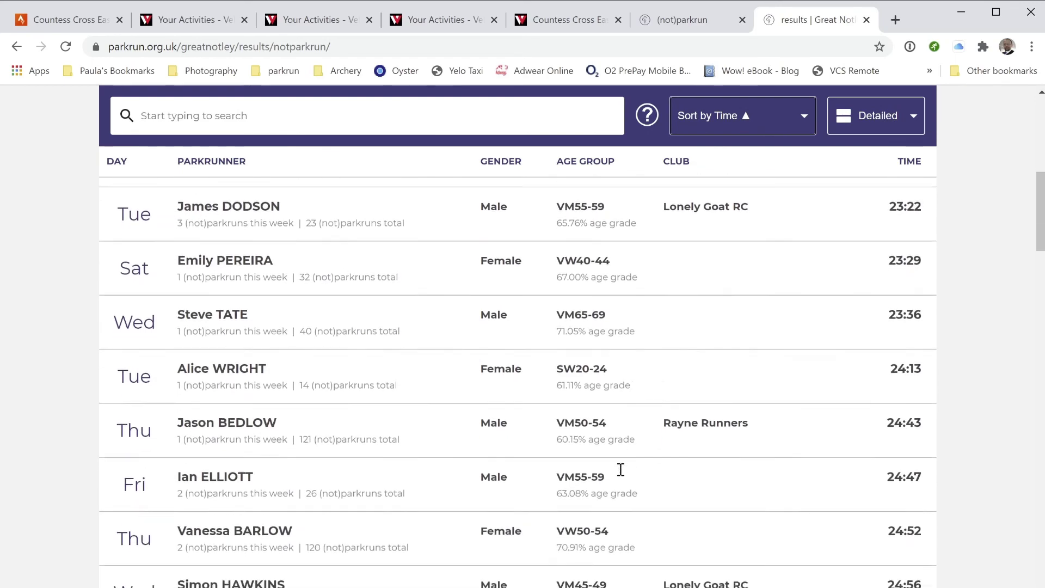
pyautogui.scroll(-11, 623, 476)
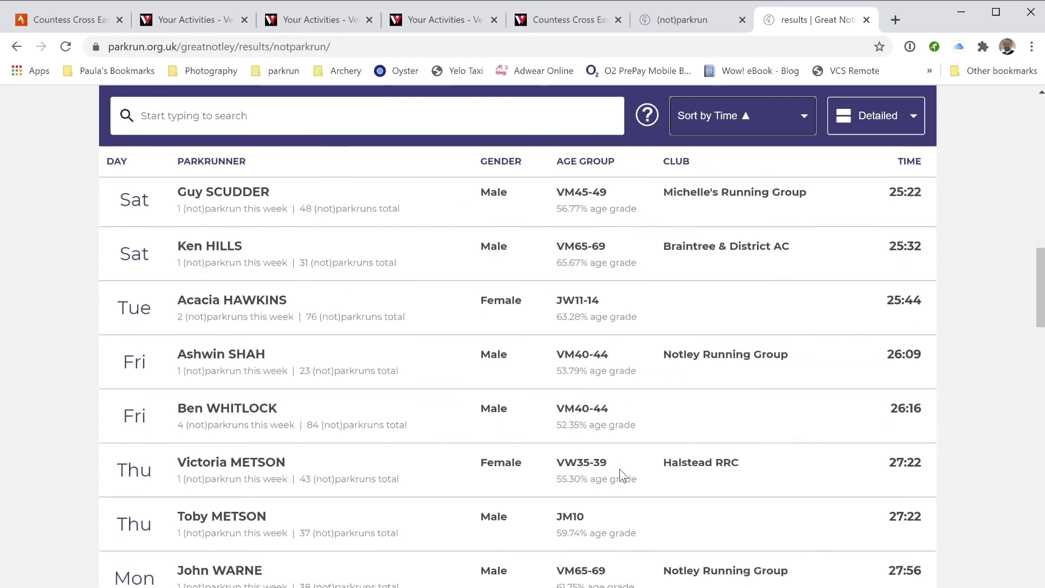
pyautogui.scroll(-9, 623, 476)
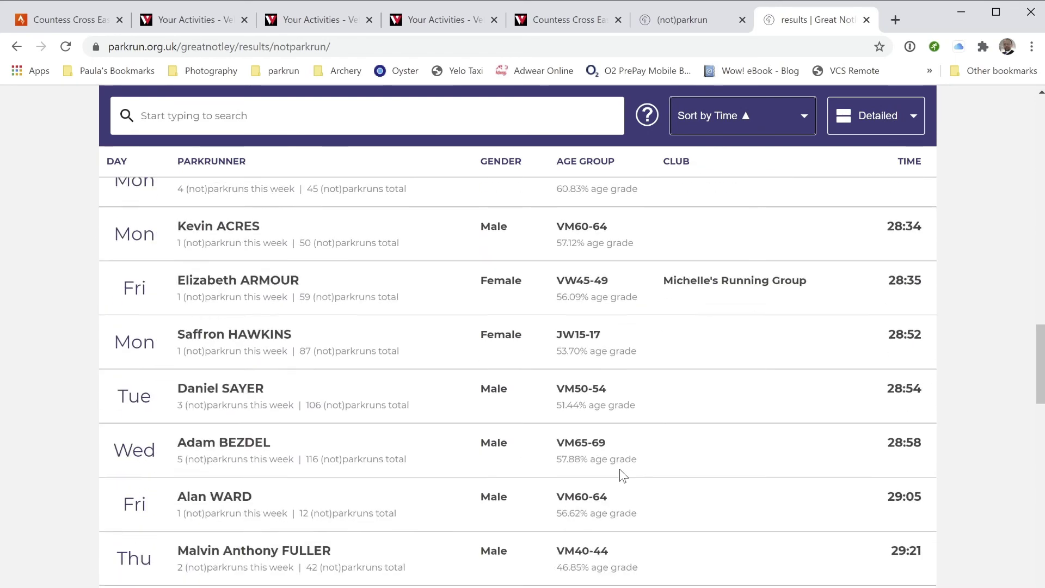
pyautogui.scroll(-5, 623, 476)
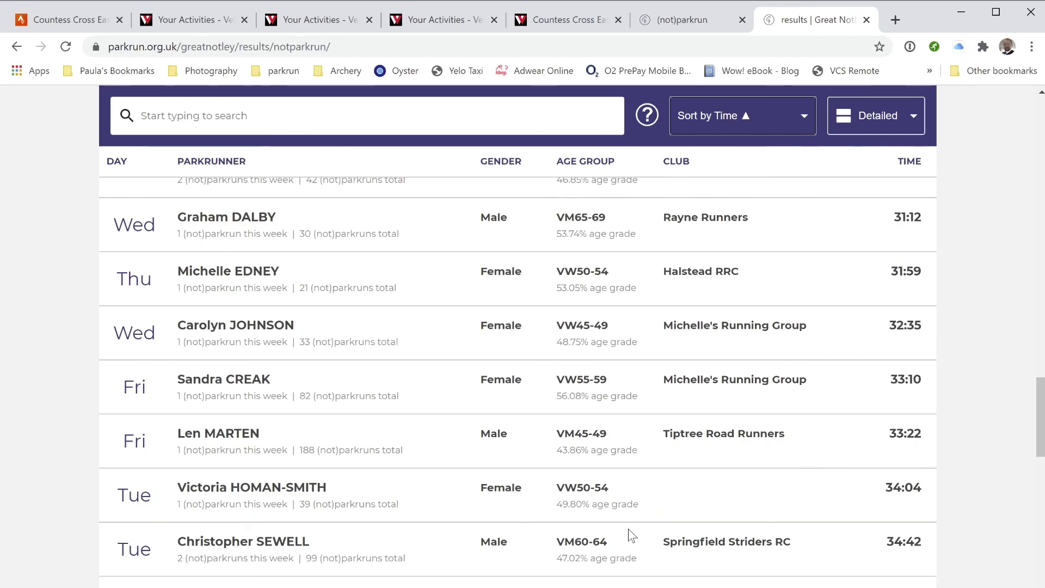
pyautogui.scroll(-13, 628, 528)
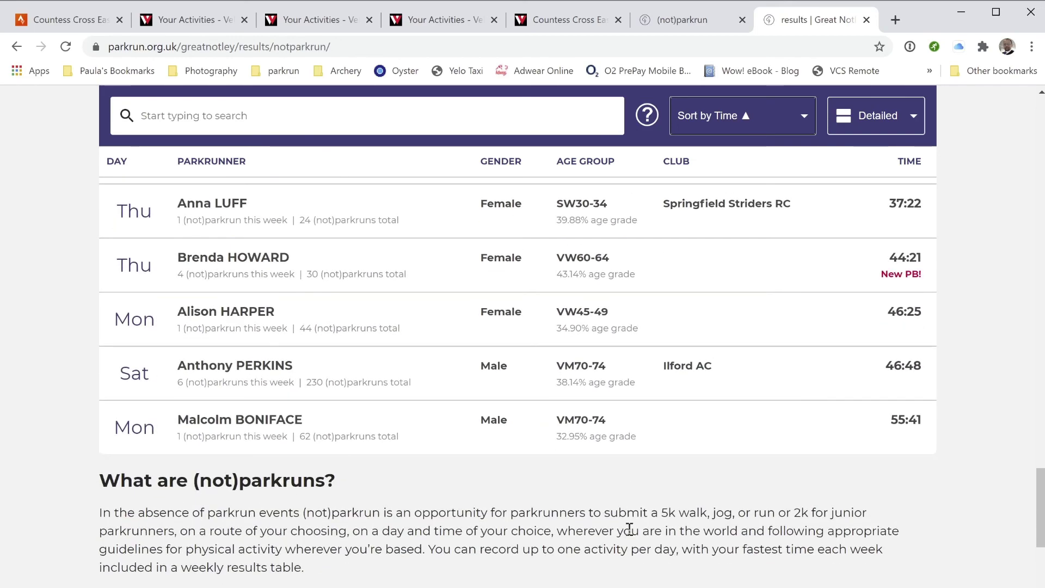
pyautogui.scroll(20, 629, 528)
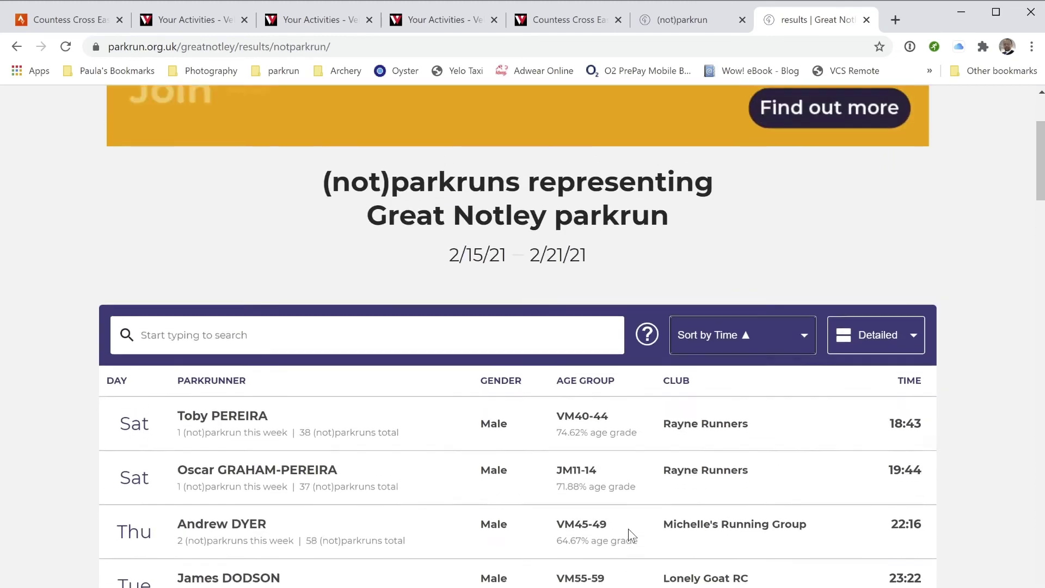
pyautogui.scroll(3, 628, 528)
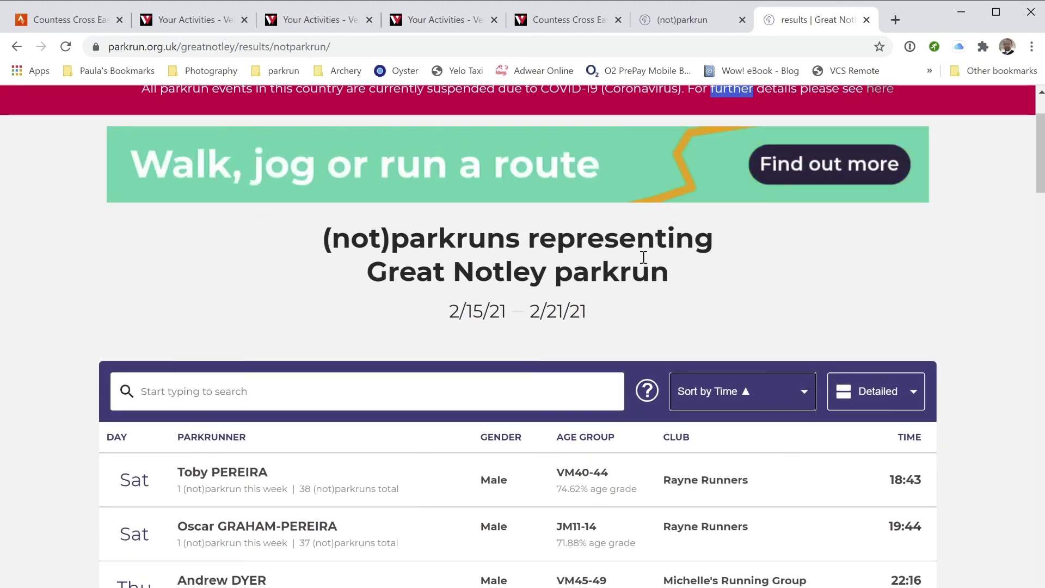
pyautogui.click(560, 216)
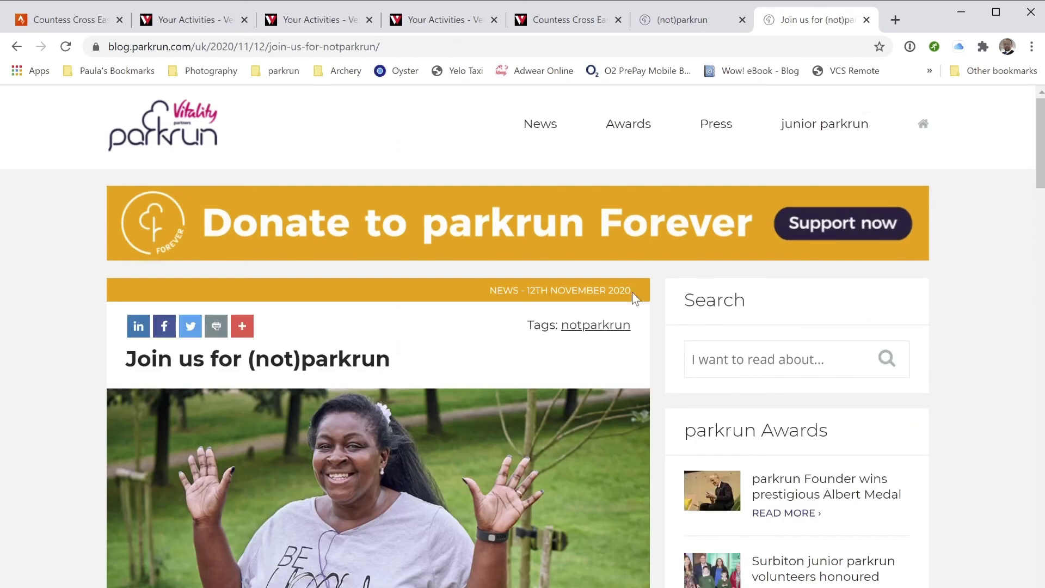